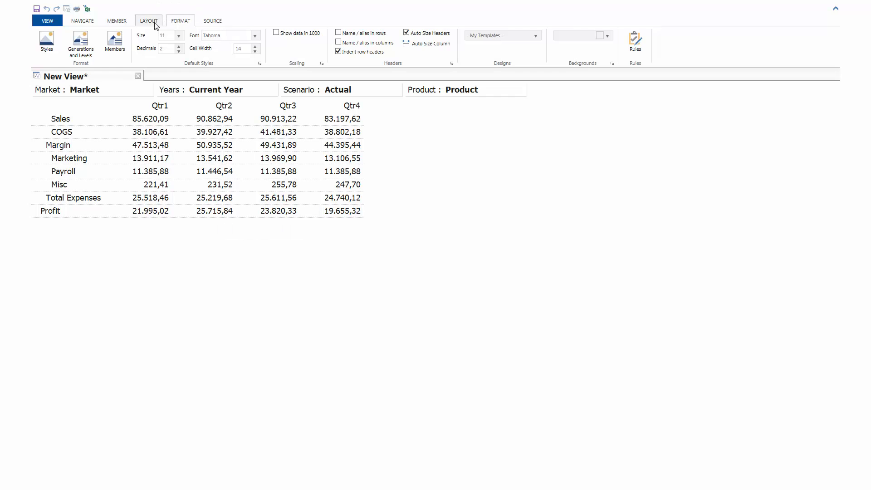
Format the Margin member in bold through member formatting
{"action": "left_click", "coordinate": [115, 46]}
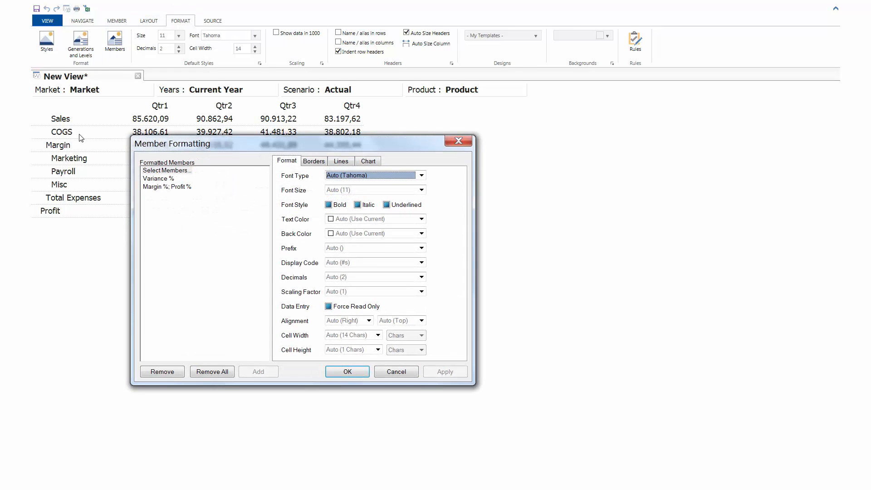
{"action": "left_click_drag", "start_coordinate": [281, 143], "coordinate": [526, 122]}
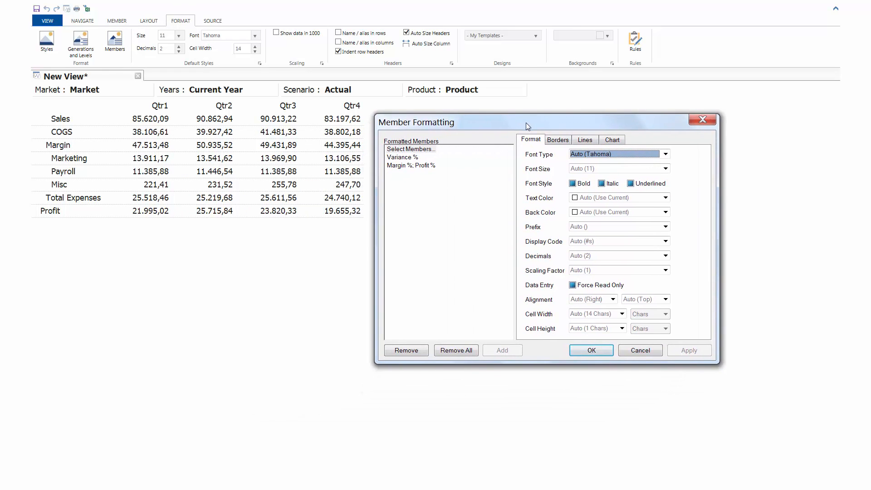
{"action": "left_click", "coordinate": [72, 145]}
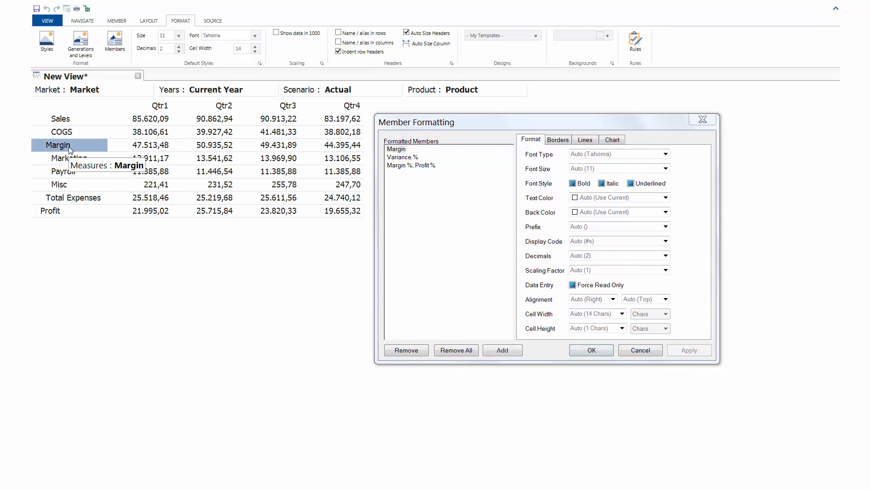
{"action": "left_click", "coordinate": [571, 184]}
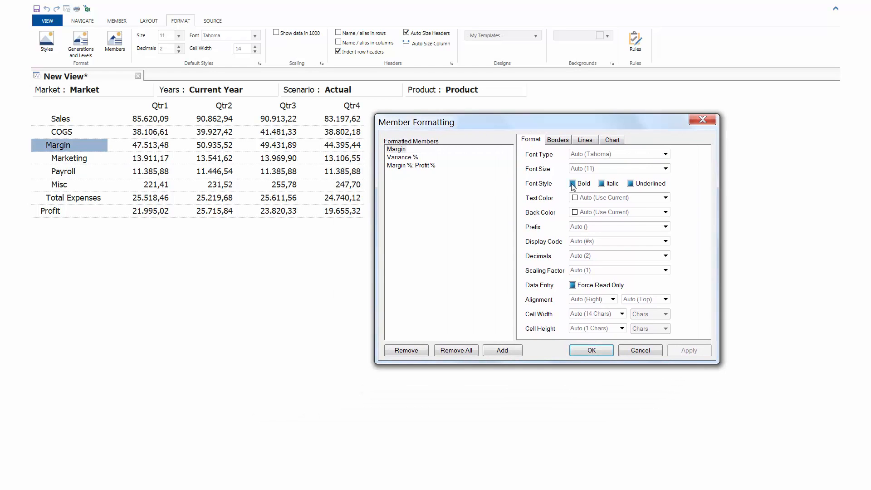
Add the Profit member to the formatted members and make it bold
{"action": "left_click", "coordinate": [507, 352]}
{"action": "left_click", "coordinate": [84, 214]}
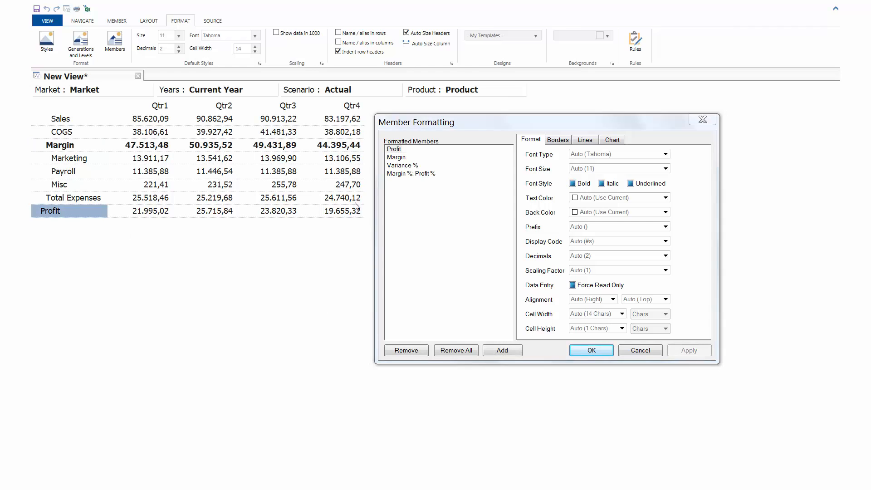
{"action": "left_click", "coordinate": [573, 184]}
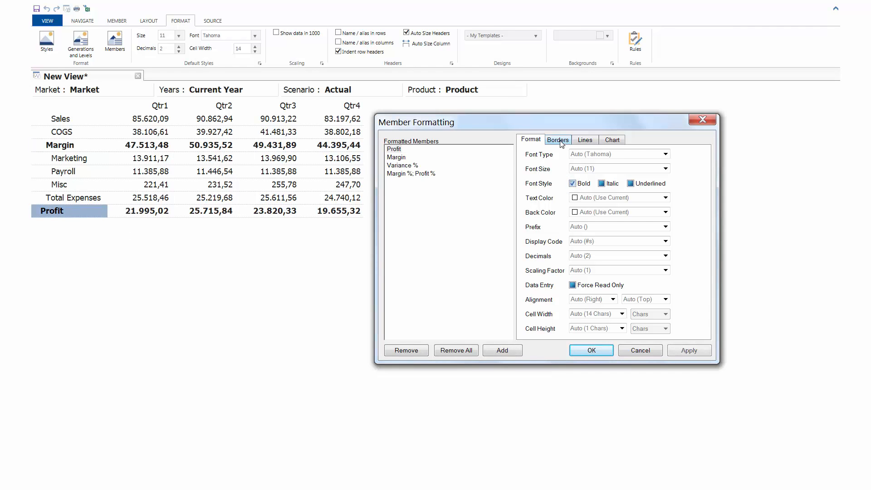
Give the Profit row a thin top border and a thicker bottom border, then confirm the formatting
{"action": "left_click", "coordinate": [558, 140]}
{"action": "left_click", "coordinate": [558, 182]}
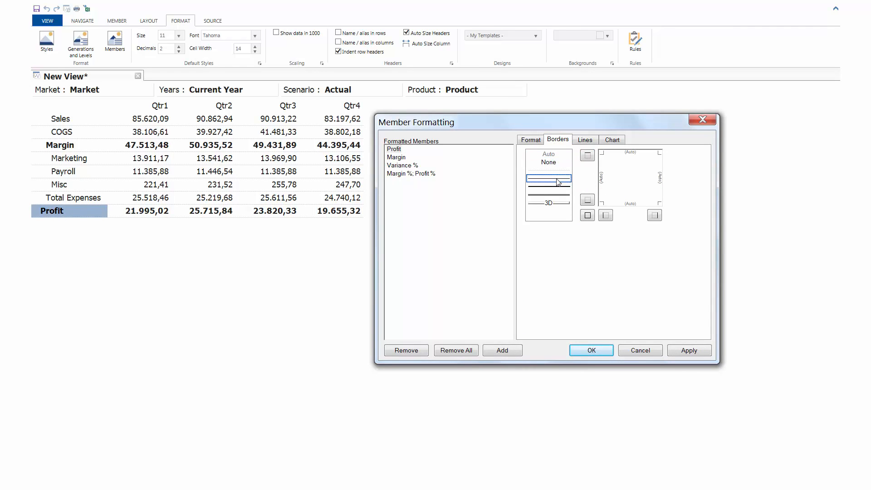
{"action": "left_click", "coordinate": [613, 162]}
{"action": "left_click", "coordinate": [566, 186]}
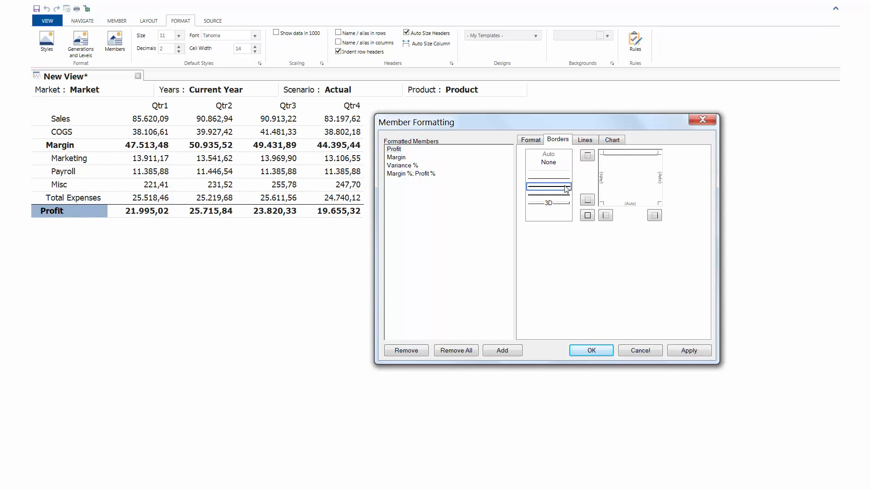
{"action": "left_click", "coordinate": [613, 203]}
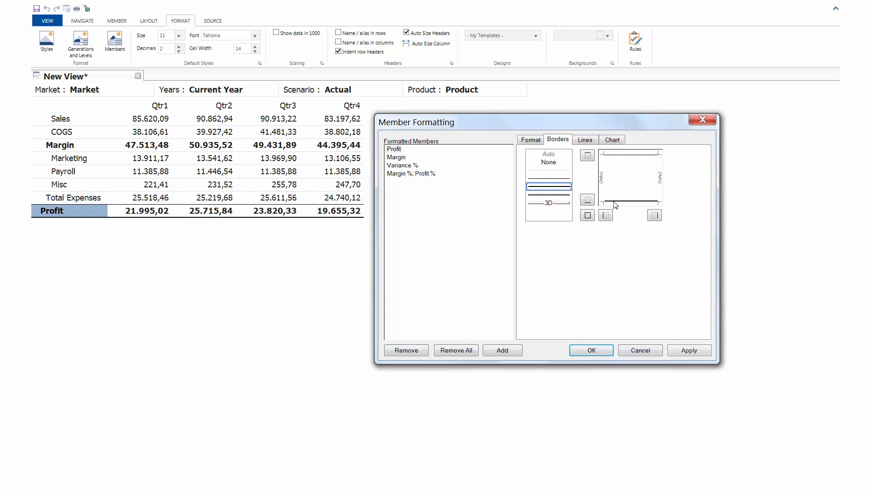
{"action": "left_click", "coordinate": [593, 351]}
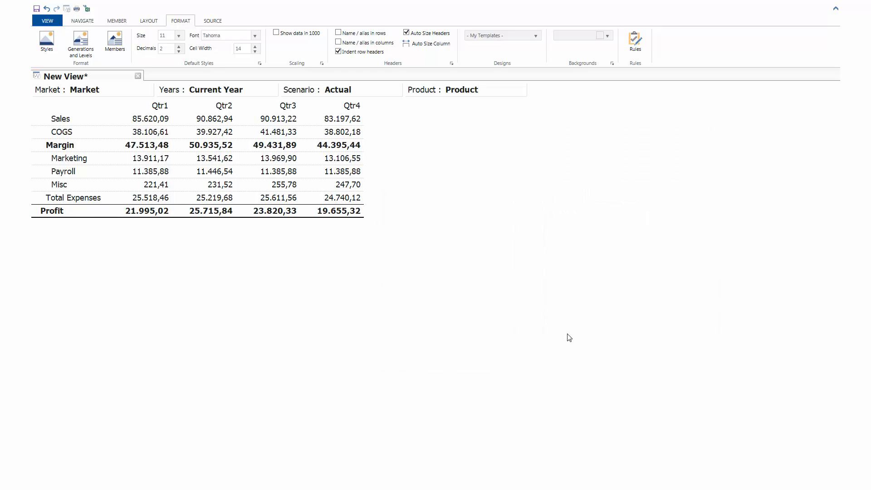
Add the Year member to the columns and move it after Qtr4
{"action": "double_click", "coordinate": [159, 109]}
{"action": "left_click", "coordinate": [360, 144]}
{"action": "left_click", "coordinate": [478, 348]}
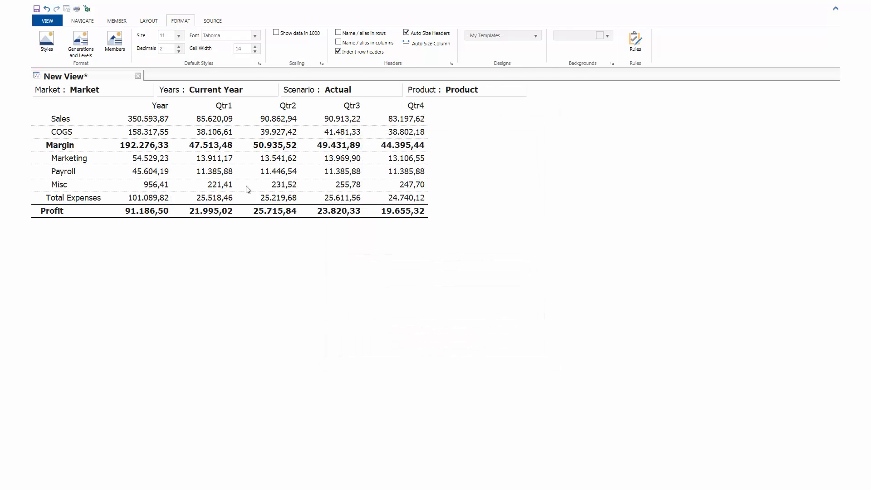
{"action": "left_click_drag", "start_coordinate": [150, 110], "coordinate": [427, 107]}
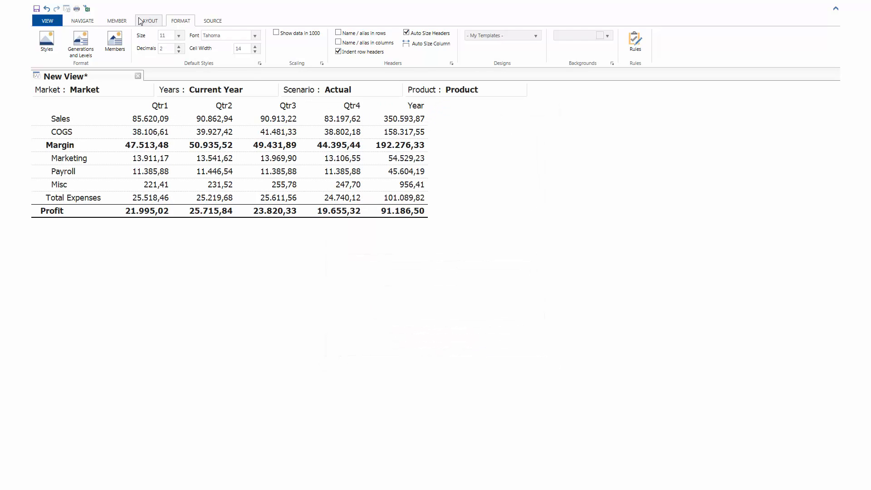
Change the display name of the Year member to "Total Year"
{"action": "left_click", "coordinate": [125, 22]}
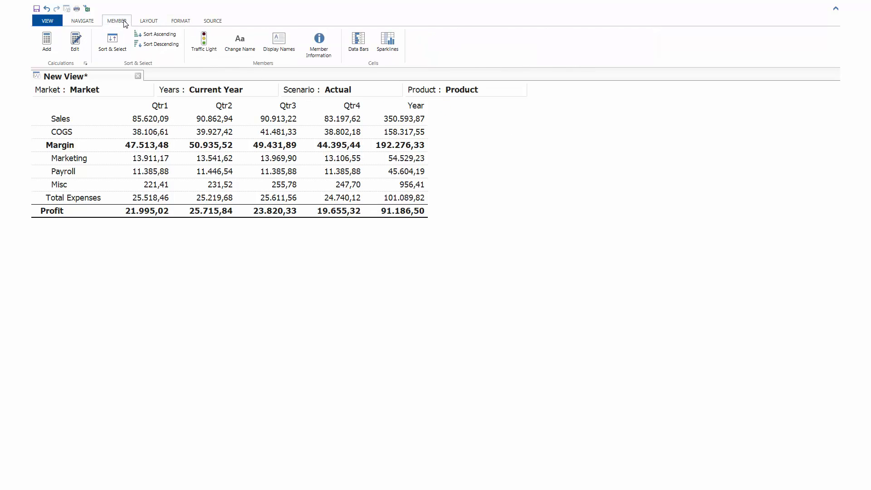
{"action": "left_click", "coordinate": [242, 47]}
{"action": "left_click", "coordinate": [396, 107]}
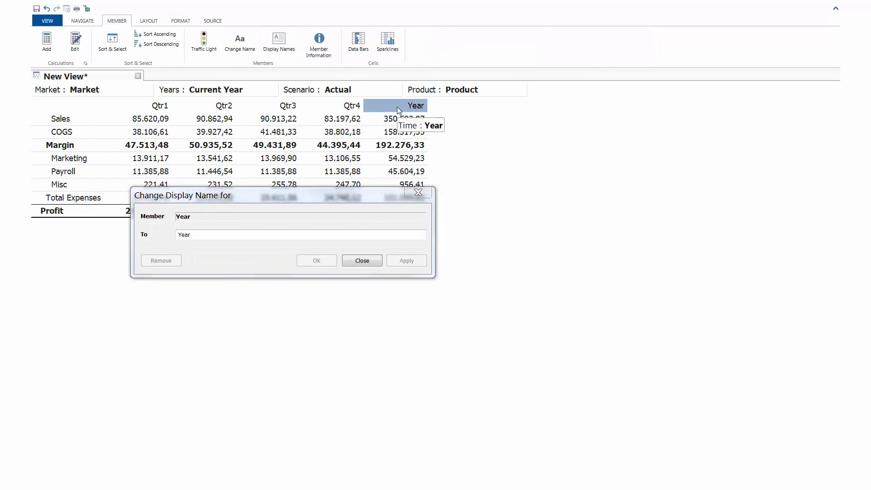
{"action": "left_click", "coordinate": [180, 234]}
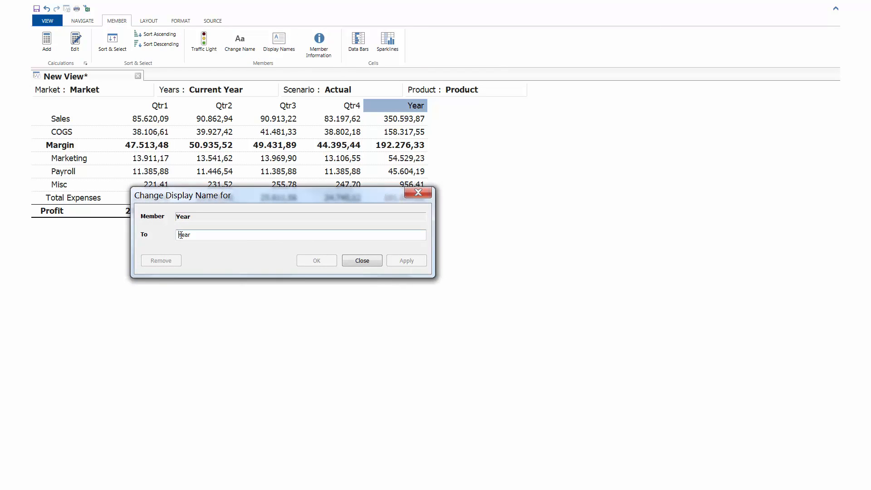
{"action": "type", "text": "T"}
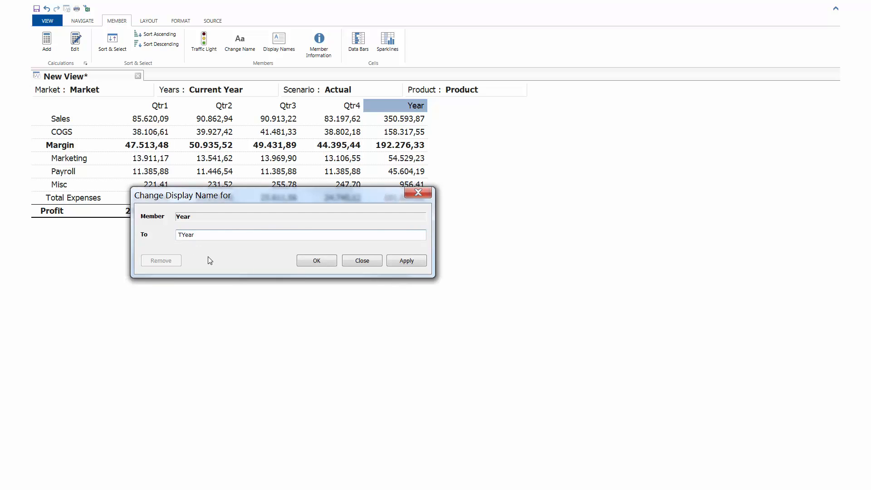
{"action": "type", "text": "otal"}
{"action": "left_click", "coordinate": [316, 261]}
Add the Profit % member to the rows below Profit
{"action": "double_click", "coordinate": [73, 207]}
{"action": "left_click", "coordinate": [349, 218]}
{"action": "left_click", "coordinate": [379, 234]}
{"action": "left_click", "coordinate": [466, 349]}
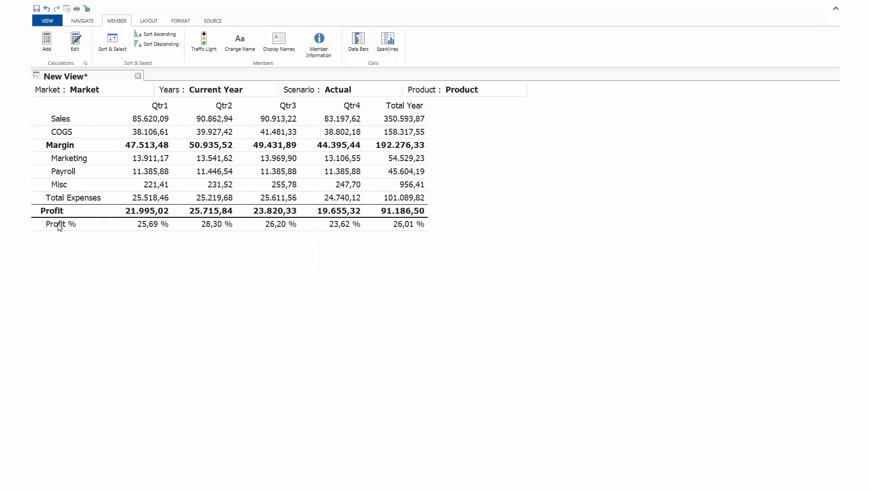
Set the space before the Profit % row to 1 in its member formatting
{"action": "right_click", "coordinate": [59, 227]}
{"action": "left_click", "coordinate": [96, 311]}
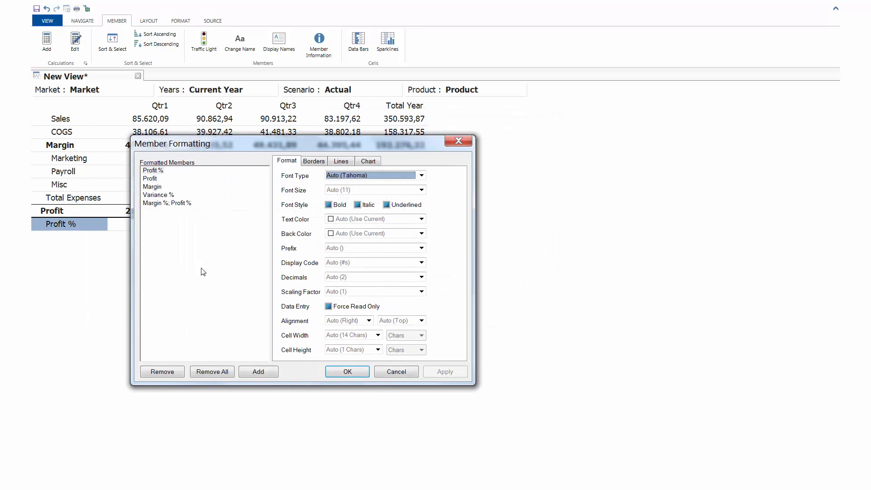
{"action": "left_click", "coordinate": [341, 162]}
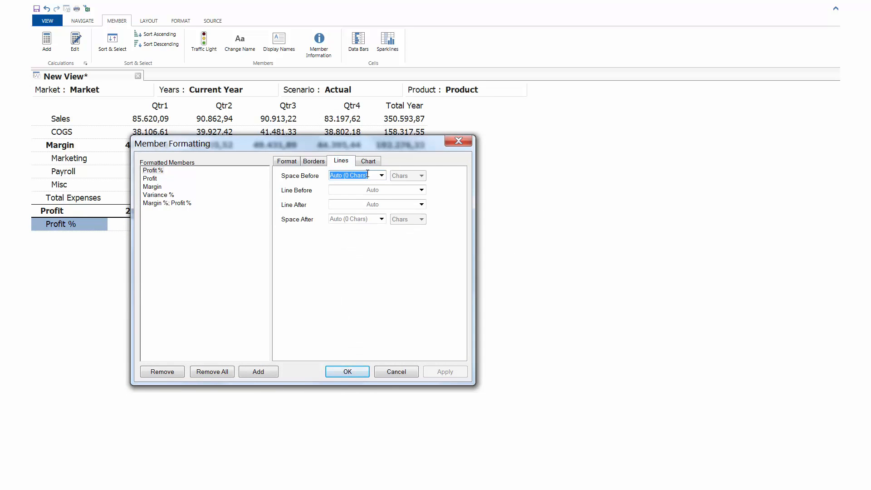
{"action": "type", "text": "1"}
{"action": "left_click", "coordinate": [358, 373]}
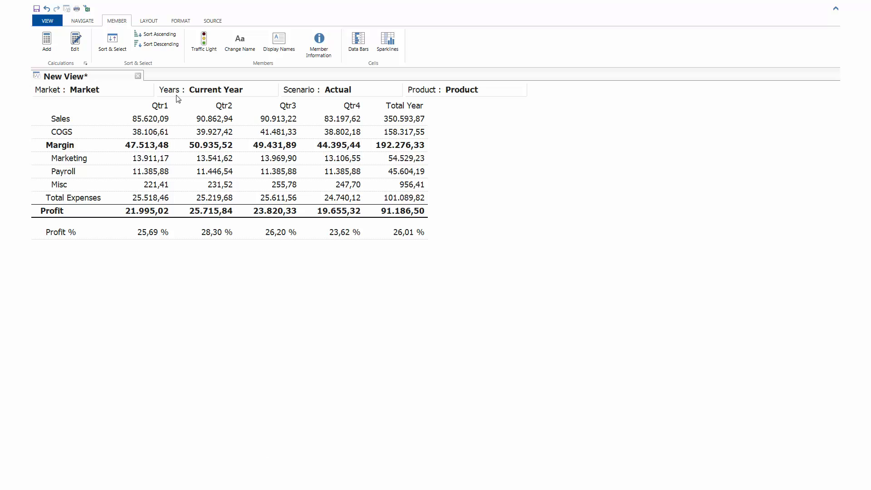
Set the default number of decimals for the view to 0
{"action": "left_click", "coordinate": [182, 21]}
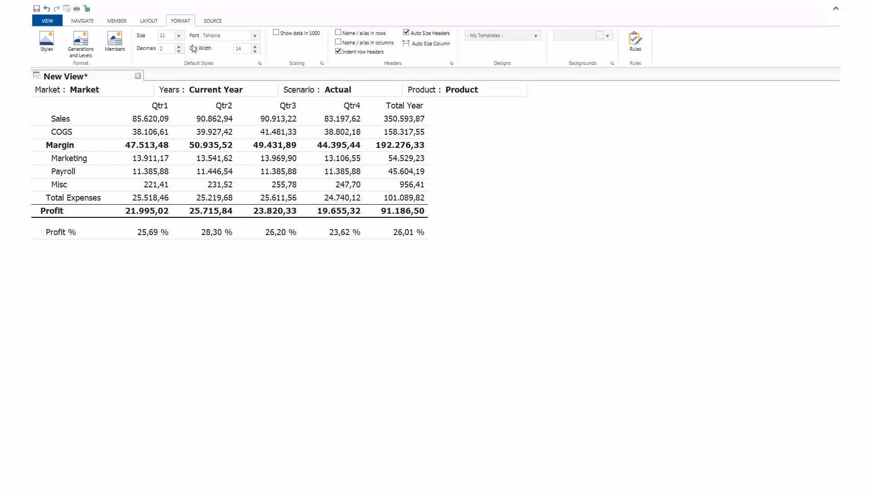
{"action": "left_click", "coordinate": [179, 50]}
{"action": "left_click", "coordinate": [179, 51]}
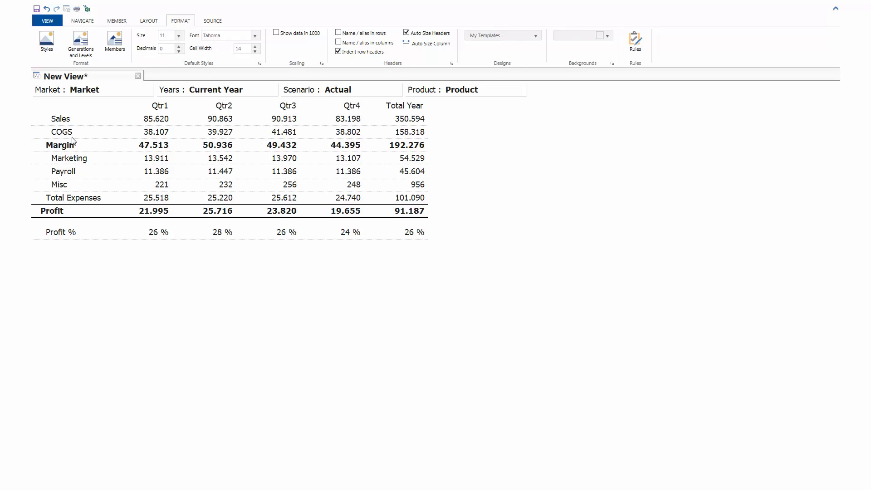
Swap the Sales measure with the Product dimension so that the products fill the rows
{"action": "left_click_drag", "start_coordinate": [71, 121], "coordinate": [443, 92]}
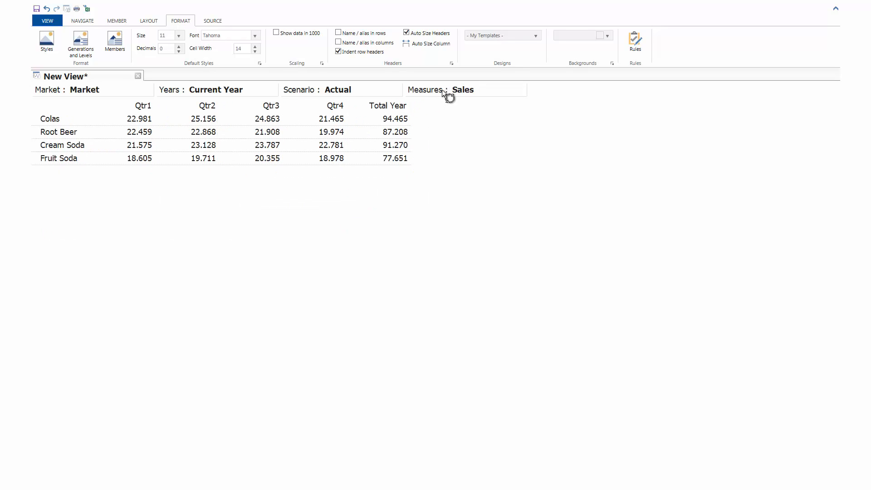
Replace the quarter and year columns with the months Jan to Dec and set the cell width to 13
{"action": "double_click", "coordinate": [142, 108]}
{"action": "left_click", "coordinate": [411, 283]}
{"action": "left_click", "coordinate": [369, 284]}
{"action": "left_click", "coordinate": [472, 348]}
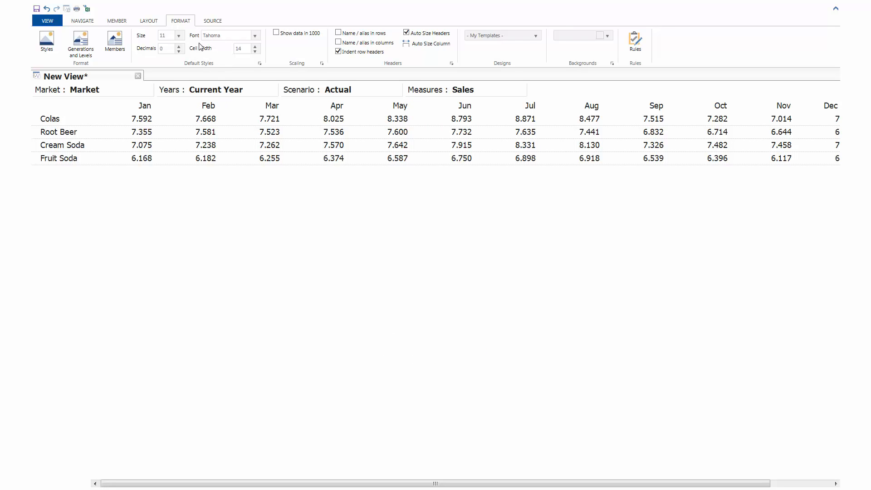
{"action": "left_click", "coordinate": [255, 51]}
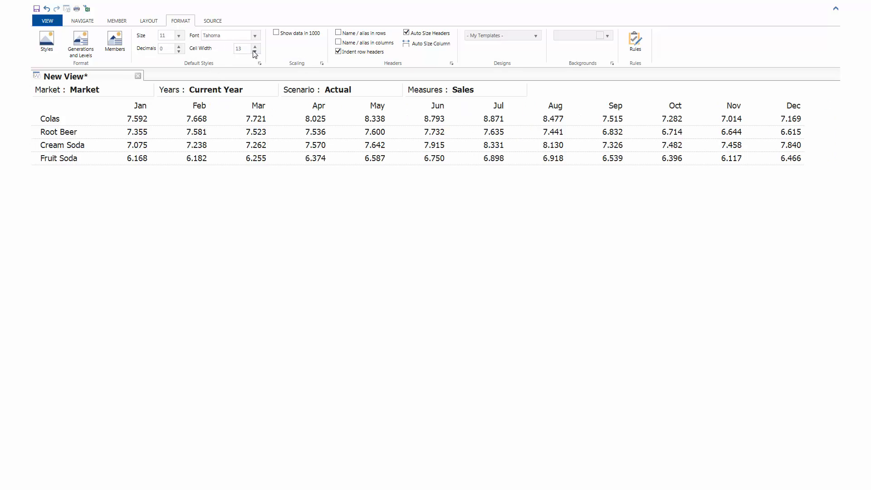
Display the view as a chart only and set the chart type to Line
{"action": "left_click", "coordinate": [156, 22]}
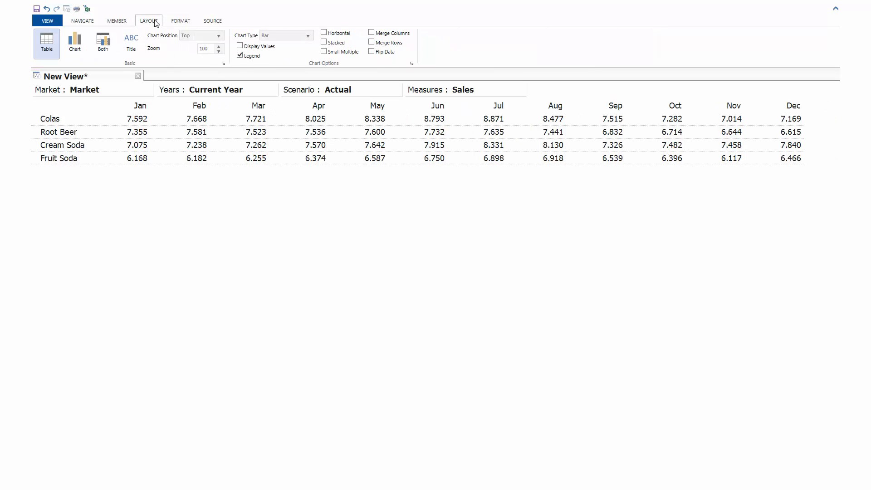
{"action": "left_click", "coordinate": [74, 40]}
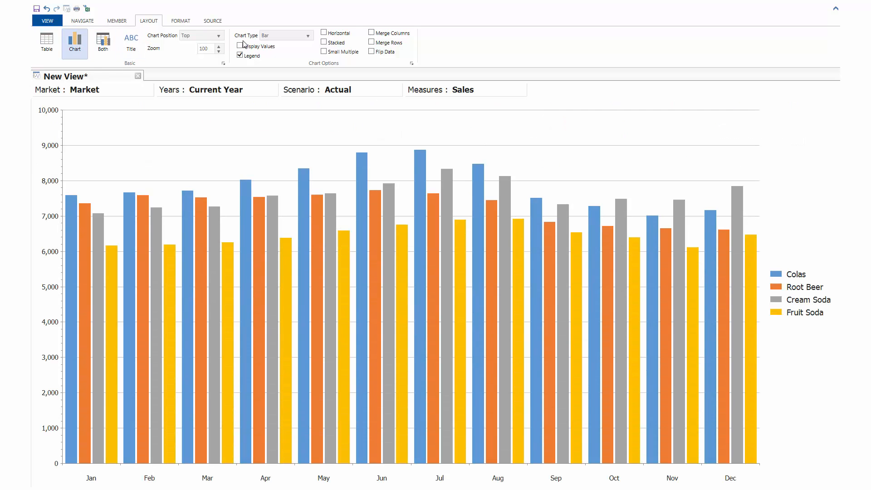
{"action": "left_click", "coordinate": [308, 36]}
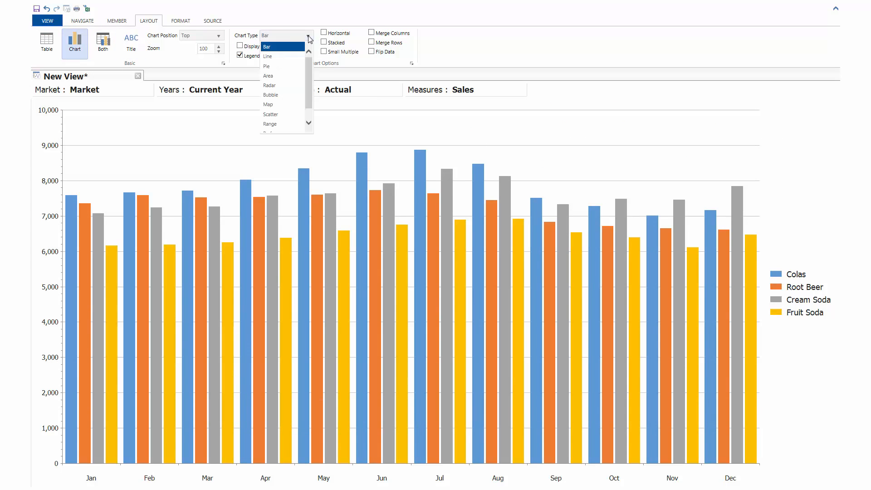
{"action": "left_click", "coordinate": [282, 56]}
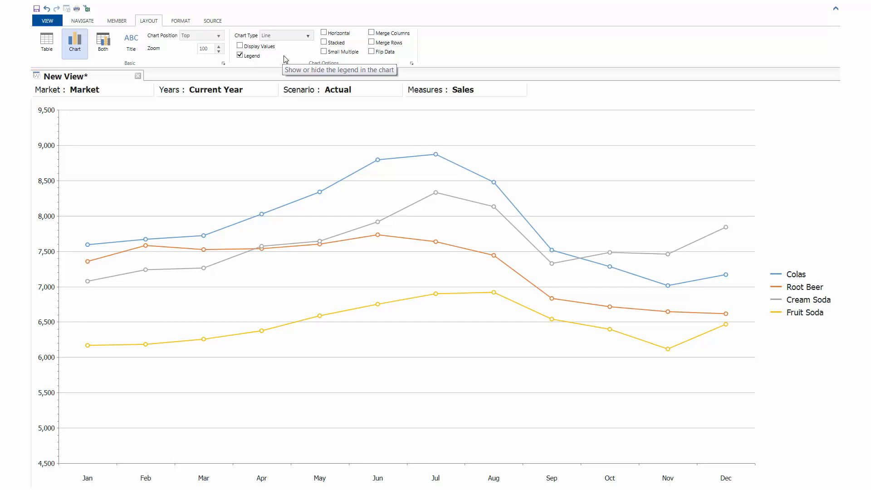
Swap Colas with the Market dimension to chart its sales by region, and drill down on East
{"action": "mouse_move", "coordinate": [493, 186]}
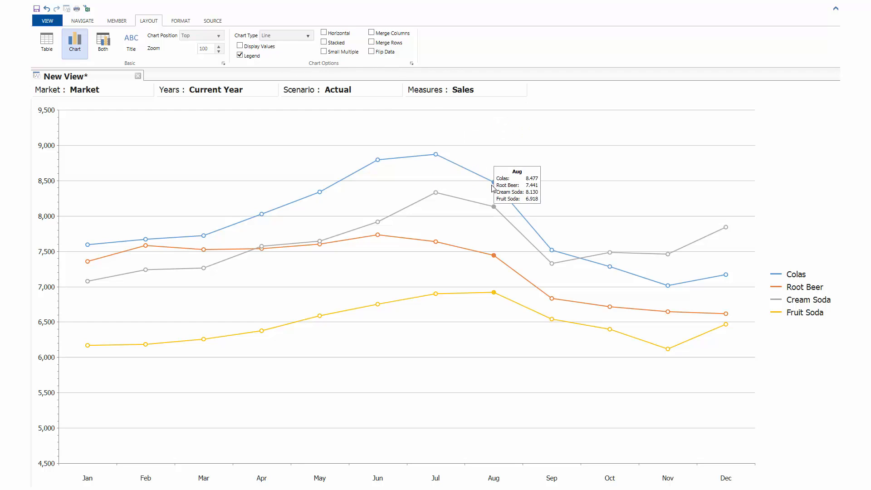
{"action": "mouse_move", "coordinate": [551, 374]}
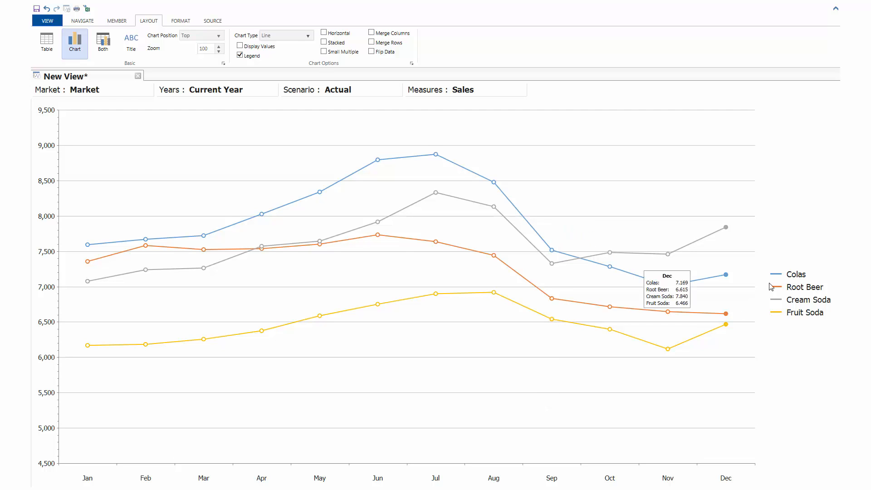
{"action": "left_click_drag", "start_coordinate": [796, 273], "coordinate": [120, 91]}
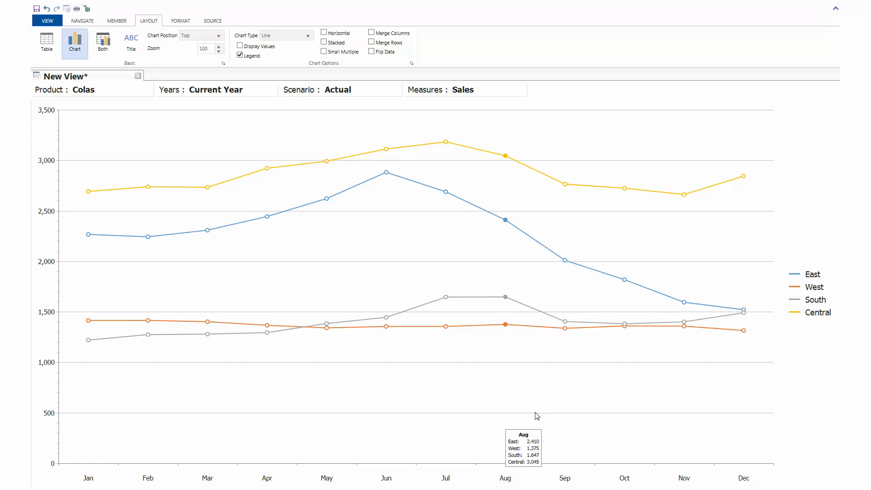
{"action": "right_click", "coordinate": [813, 274]}
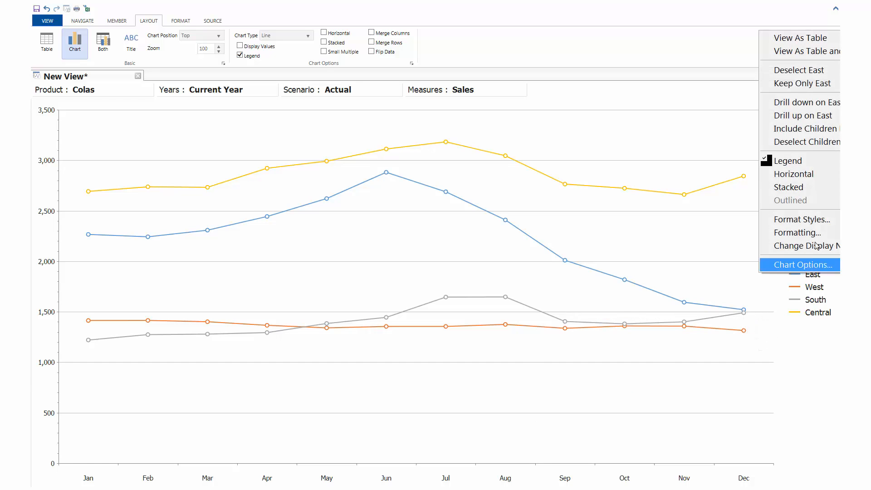
{"action": "left_click", "coordinate": [816, 103]}
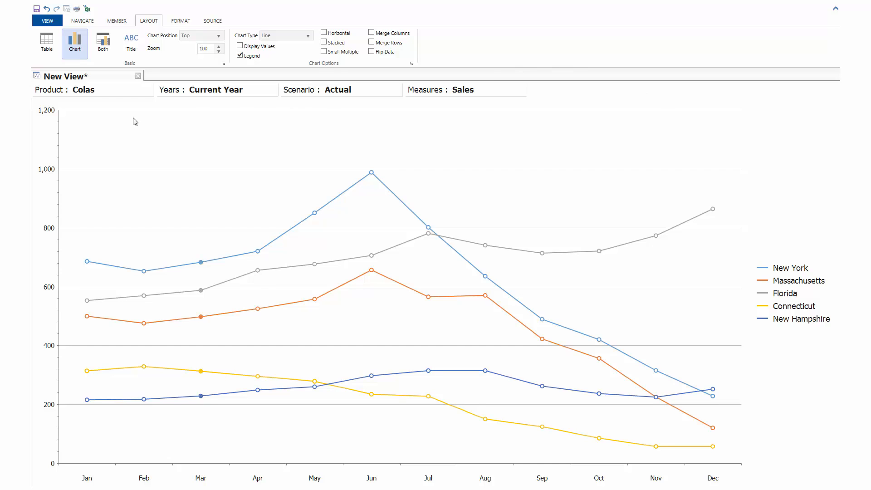
Change the Product filter member to Root Beer
{"action": "left_click", "coordinate": [106, 93]}
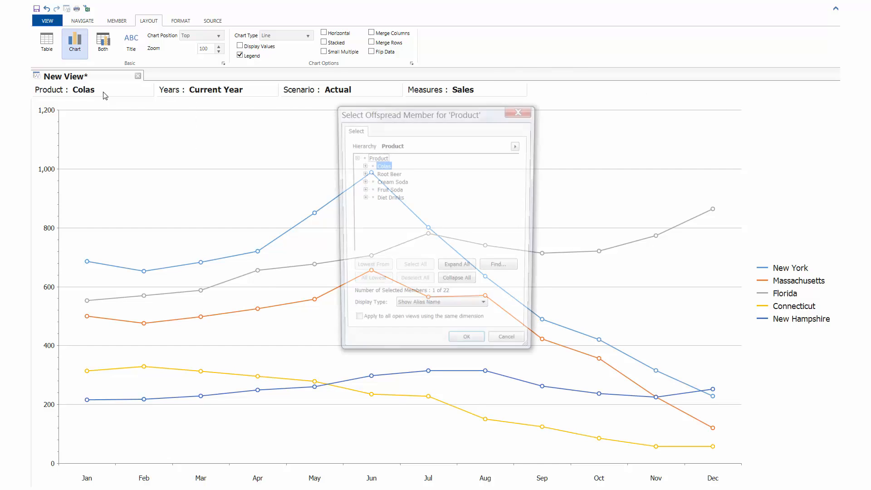
{"action": "left_click", "coordinate": [393, 175]}
{"action": "left_click", "coordinate": [469, 348]}
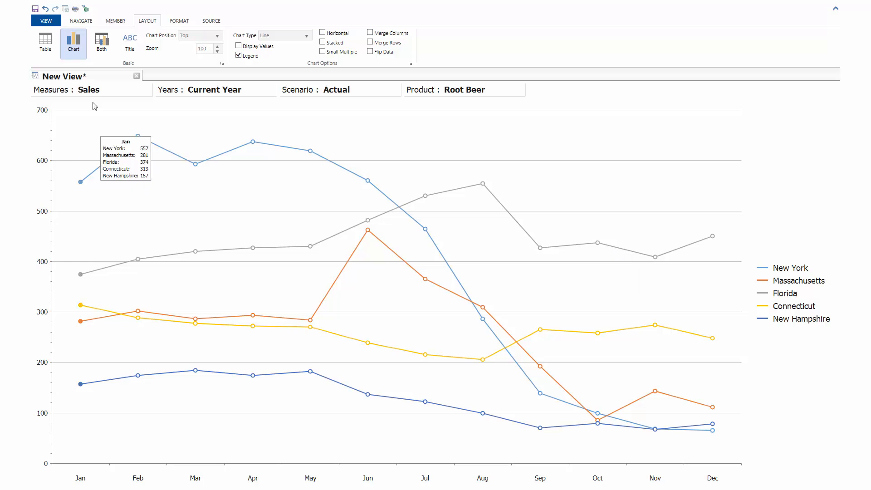
Display the view as a table only and swap the Market dimension with Measures so that the measures fill the rows
{"action": "left_click", "coordinate": [46, 43]}
{"action": "left_click_drag", "start_coordinate": [70, 120], "coordinate": [83, 89]}
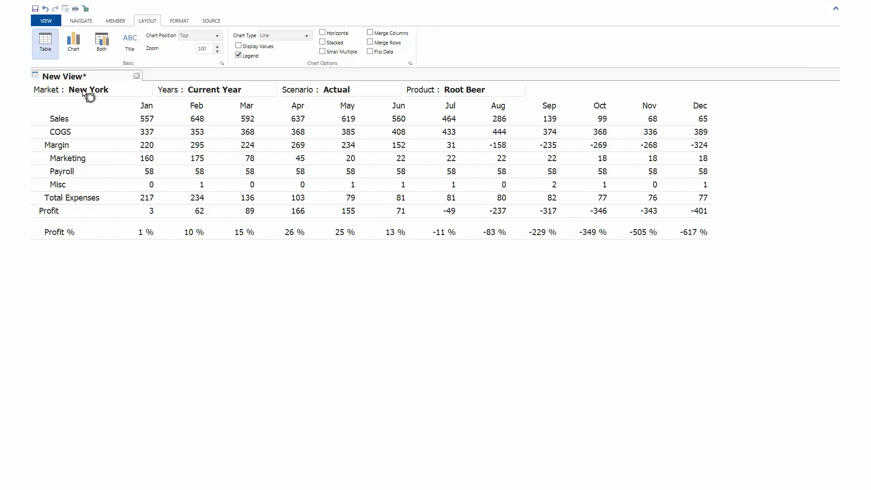
Add a calculation named "Mktg Ration in %" that uses the Ratio % function on Marketing and Sales
{"action": "left_click", "coordinate": [119, 23]}
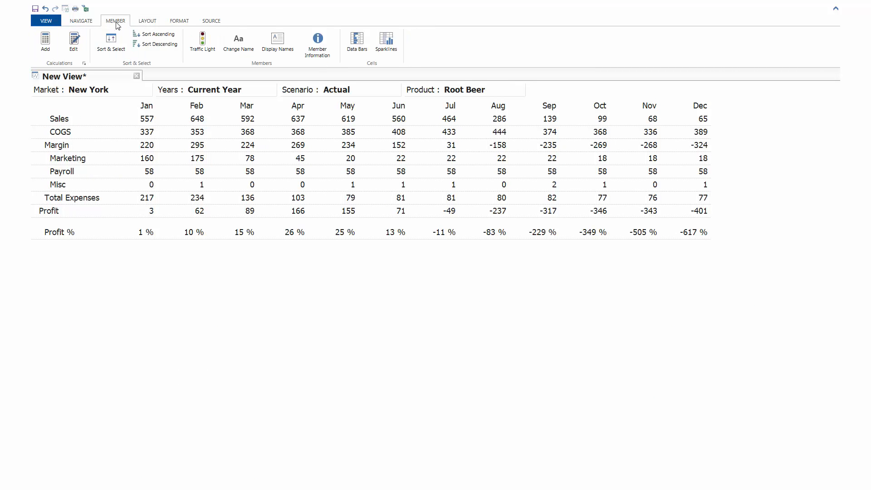
{"action": "left_click", "coordinate": [44, 42]}
{"action": "left_click_drag", "start_coordinate": [216, 156], "coordinate": [199, 156]}
{"action": "type", "text": "Mktg Rat"}
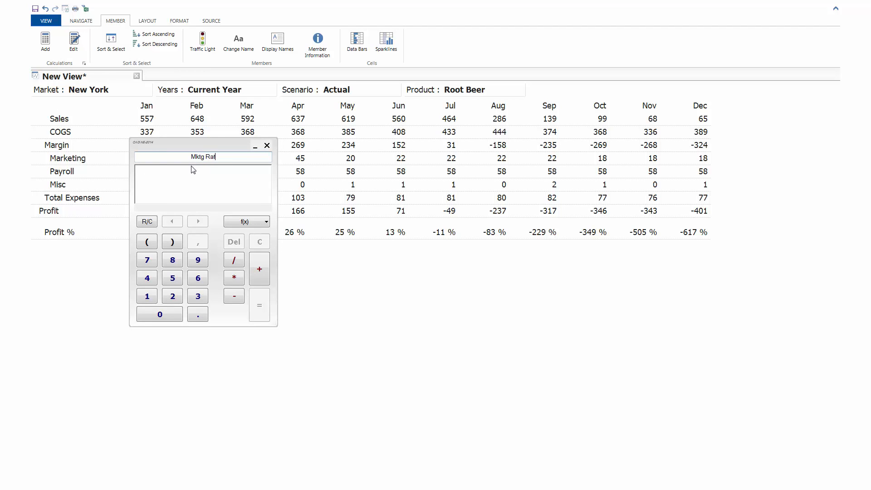
{"action": "type", "text": "ion in %"}
{"action": "left_click", "coordinate": [266, 222]}
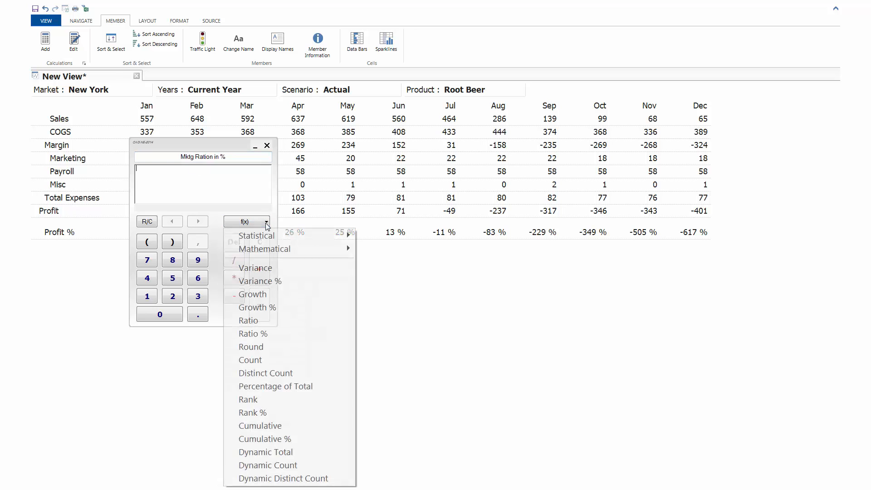
{"action": "left_click", "coordinate": [280, 333]}
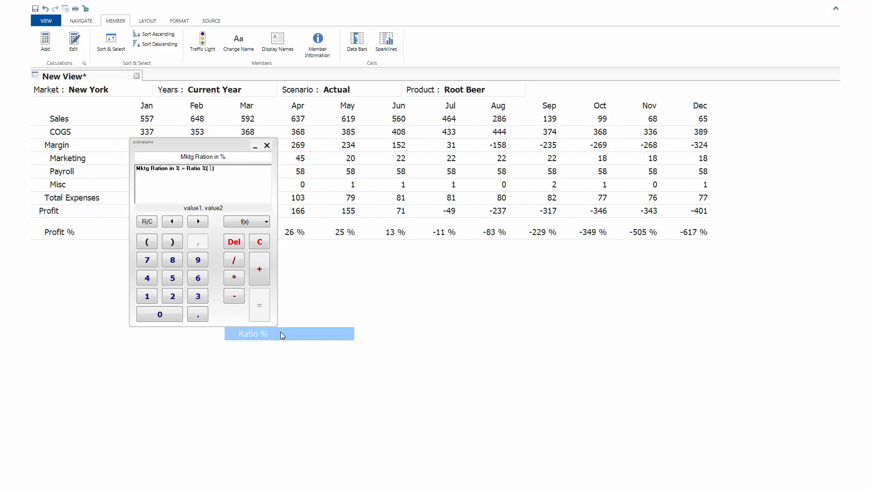
{"action": "left_click", "coordinate": [71, 161]}
{"action": "left_click", "coordinate": [77, 120]}
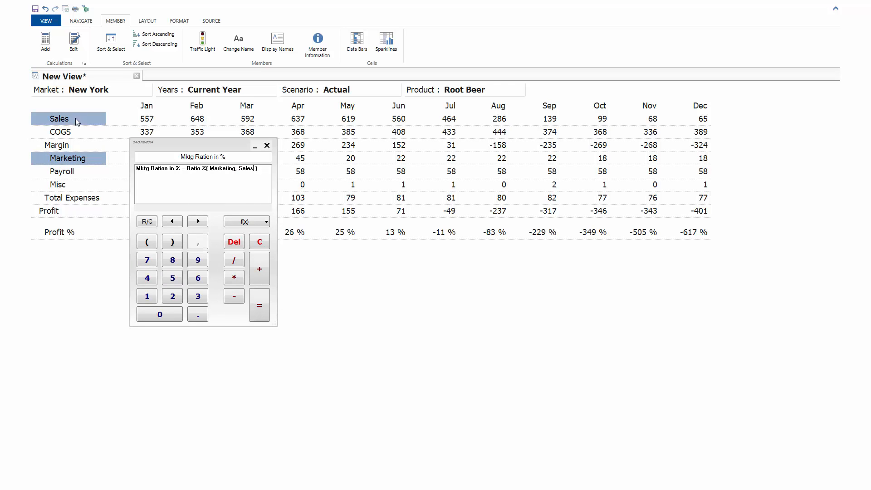
{"action": "left_click", "coordinate": [259, 305]}
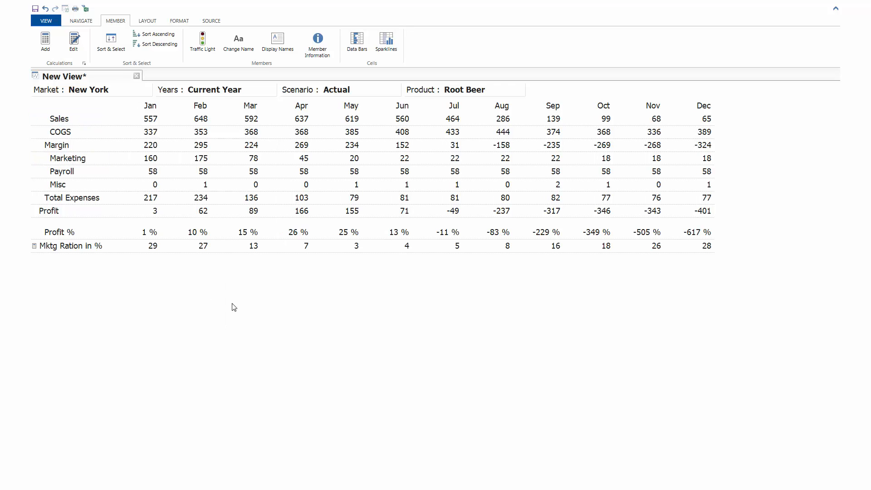
Format the Mktg Ration in % row with a percent display code and a space before of 1 character
{"action": "right_click", "coordinate": [83, 247]}
{"action": "left_click", "coordinate": [122, 323]}
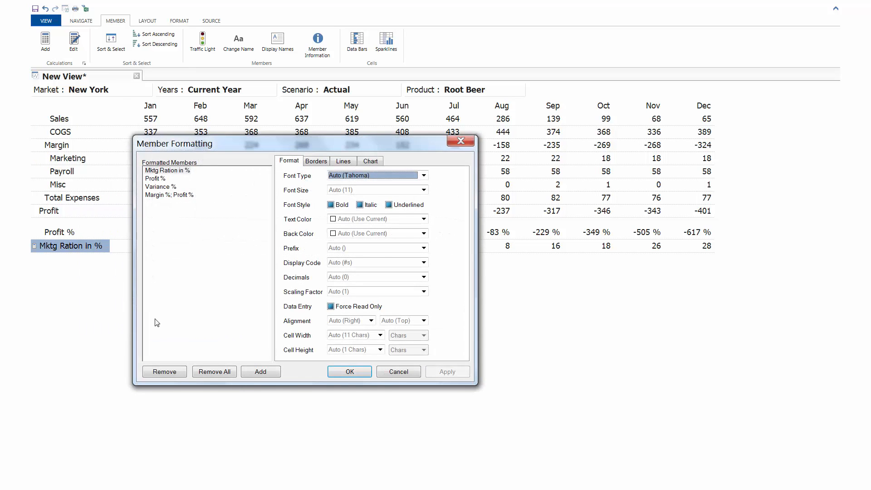
{"action": "left_click", "coordinate": [423, 262]}
{"action": "left_click", "coordinate": [399, 278]}
{"action": "left_click", "coordinate": [345, 163]}
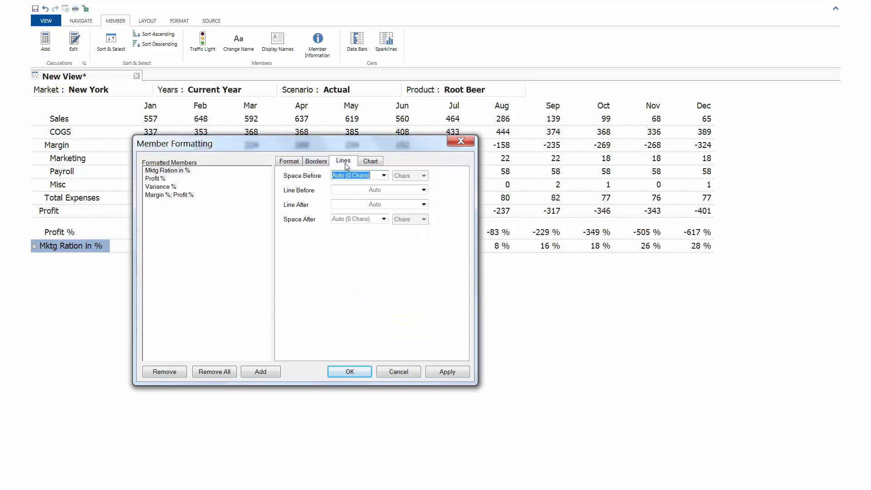
{"action": "type", "text": "1"}
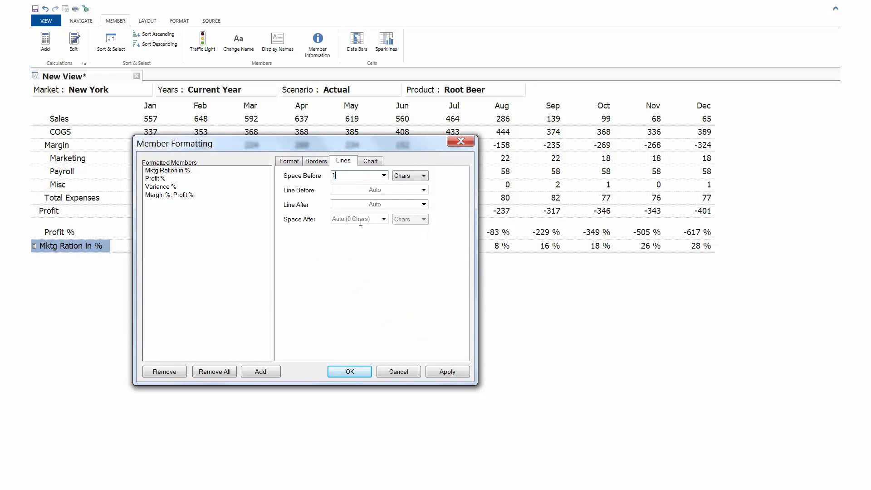
{"action": "left_click", "coordinate": [358, 376]}
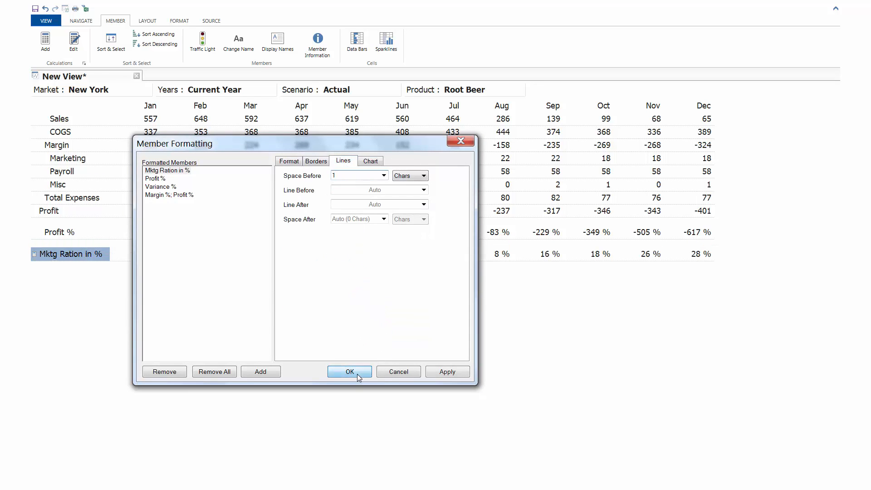
Remove the Profit % row from the view
{"action": "right_click", "coordinate": [85, 236]}
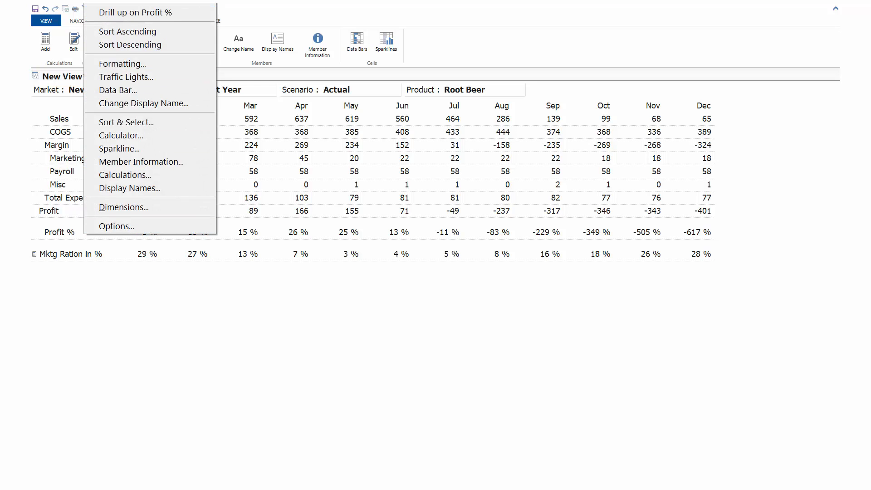
{"action": "left_click", "coordinate": [131, 1]}
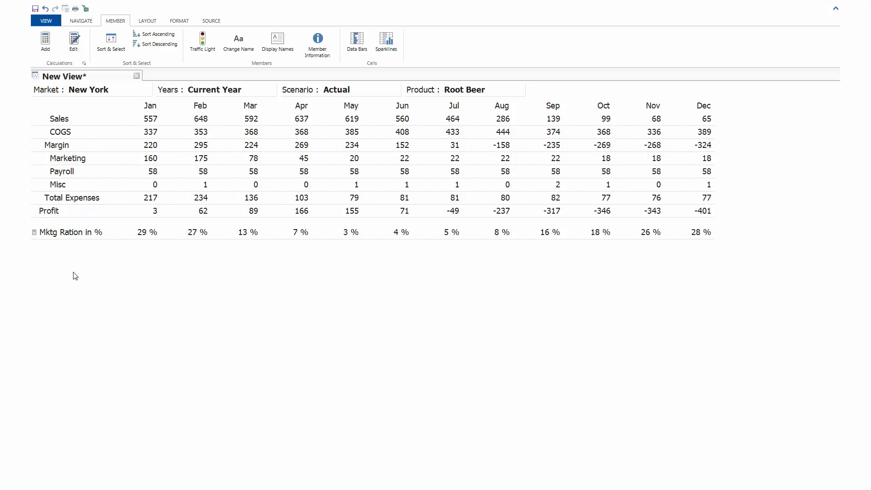
Swap the Sales measure with the Market dimension and nest Product as the outer dimension in the rows
{"action": "left_click_drag", "start_coordinate": [82, 121], "coordinate": [93, 91]}
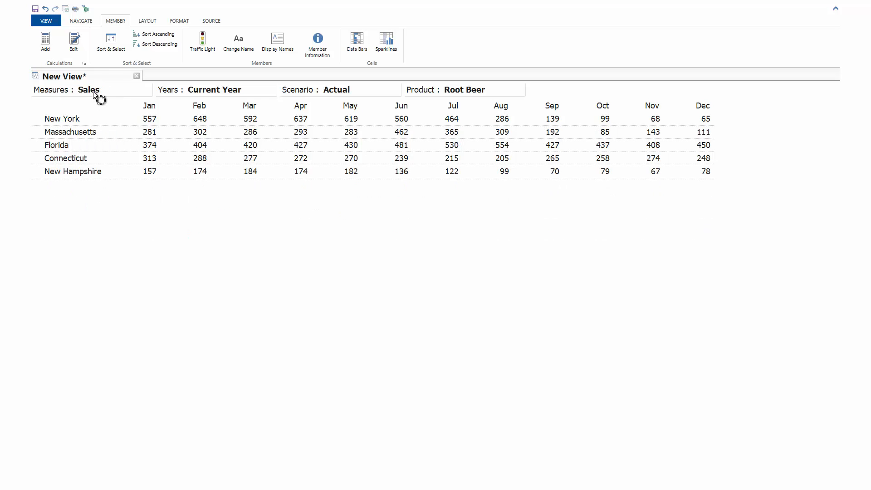
{"action": "left_click_drag", "start_coordinate": [445, 91], "coordinate": [41, 144]}
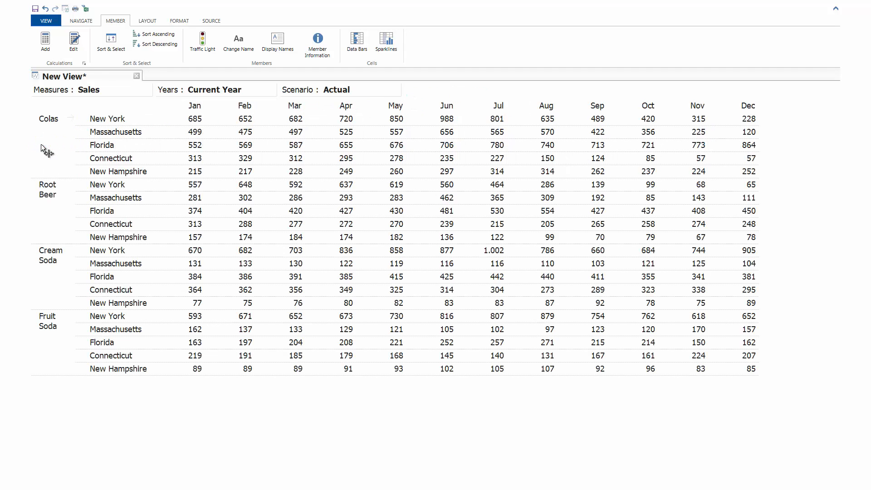
Limit the Product rows to Colas and Root Beer by deselecting Cream Soda and Fruit Soda
{"action": "double_click", "coordinate": [41, 146]}
{"action": "left_click", "coordinate": [376, 182], "text": "ctrl"}
{"action": "left_click", "coordinate": [375, 189], "text": "ctrl"}
{"action": "left_click", "coordinate": [472, 348]}
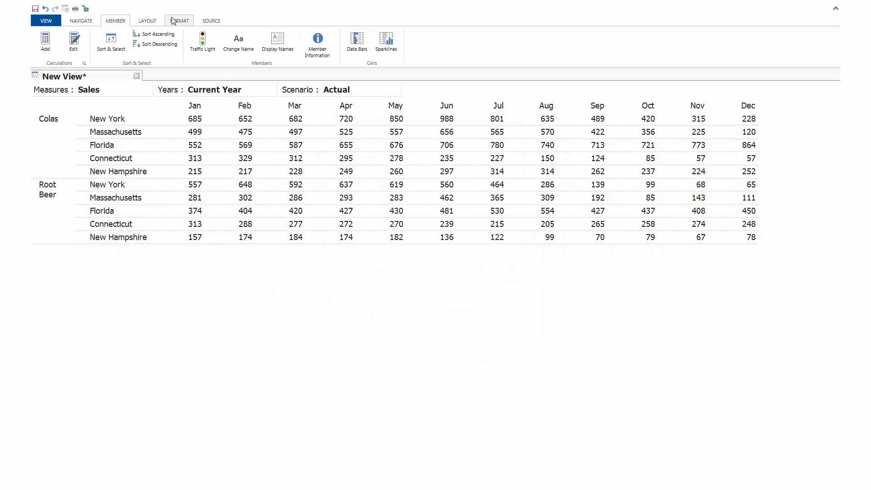
Display the view as a chart only and merge the rows so both products share one line chart
{"action": "left_click", "coordinate": [152, 22]}
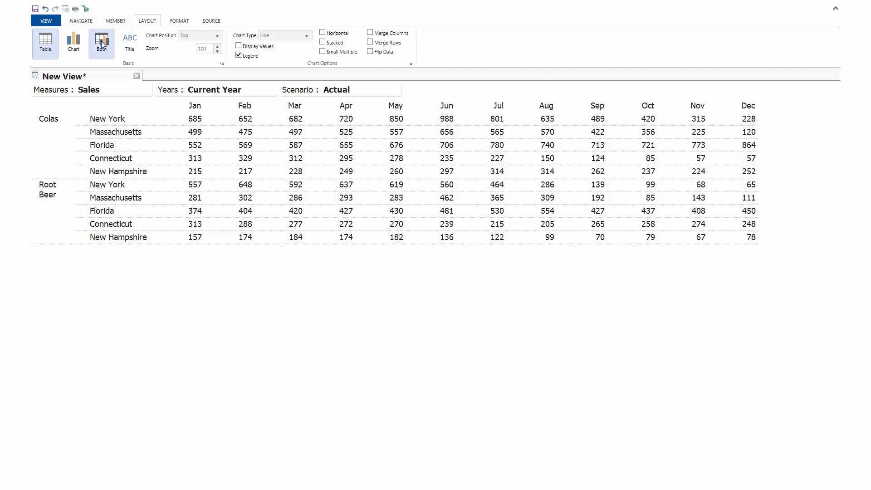
{"action": "left_click", "coordinate": [76, 45]}
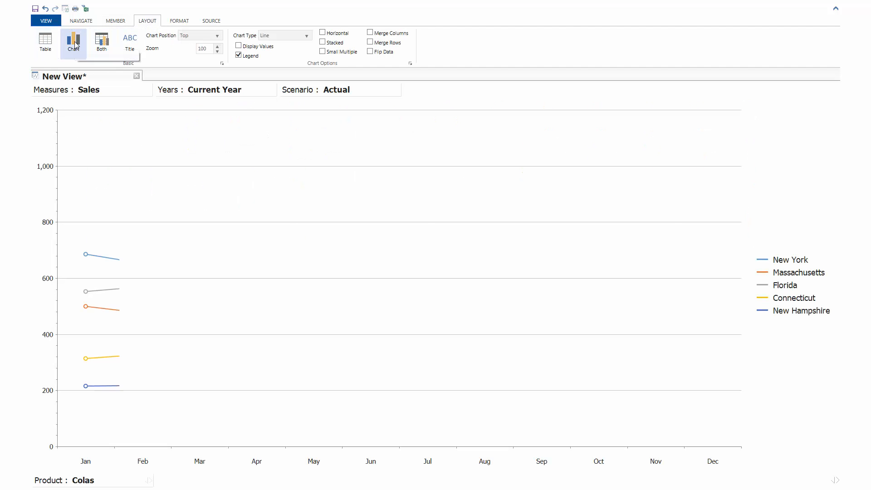
{"action": "left_click", "coordinate": [370, 43]}
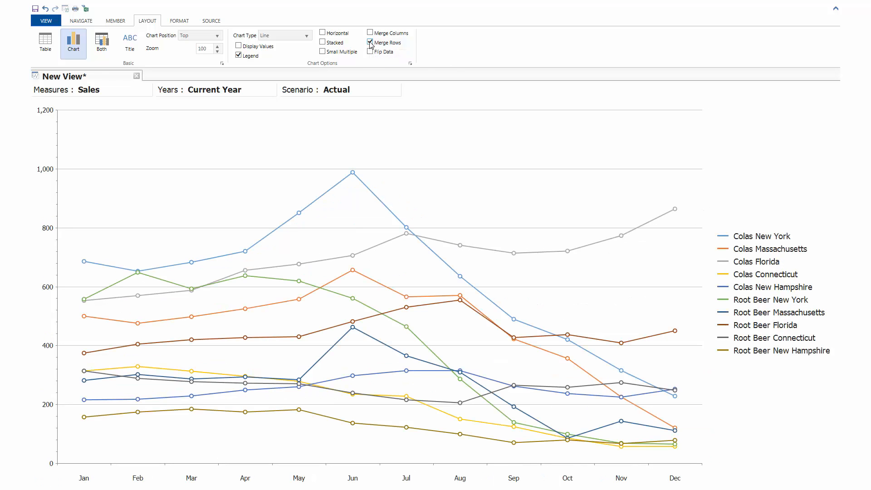
Split the chart into small multiples and turn on vertical labels for the X axis
{"action": "left_click", "coordinate": [323, 52]}
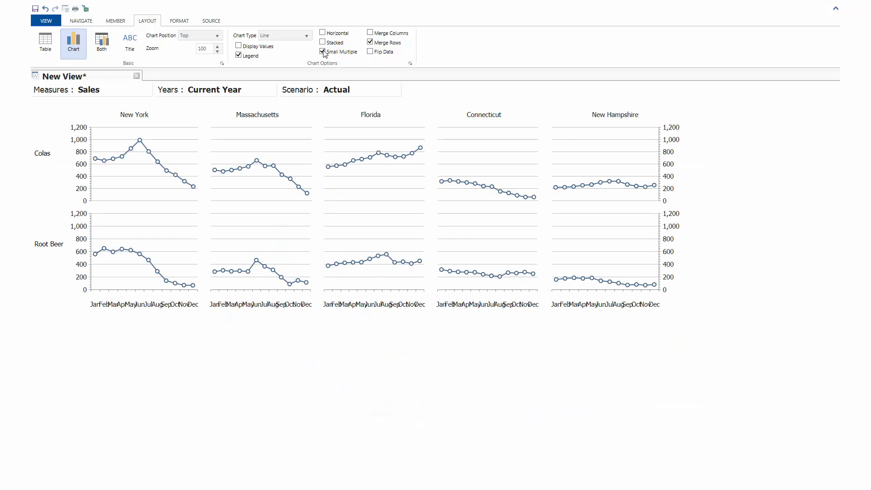
{"action": "left_click", "coordinate": [410, 64]}
{"action": "left_click", "coordinate": [356, 146]}
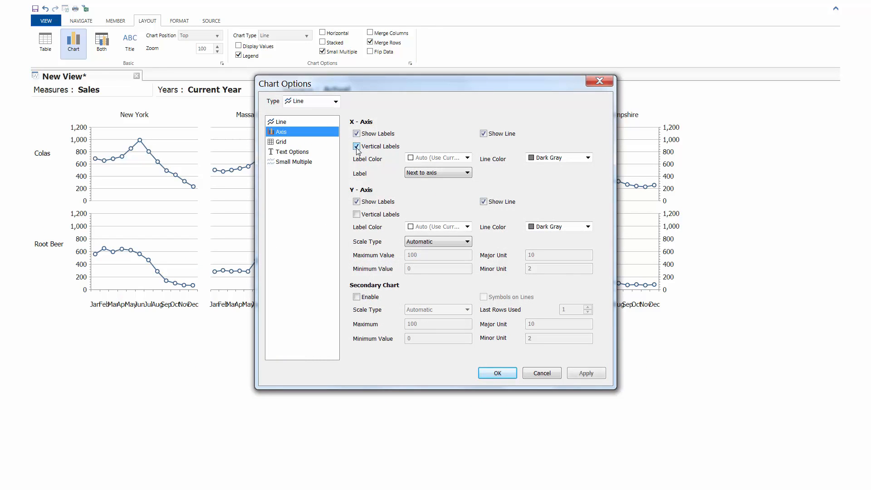
{"action": "left_click", "coordinate": [498, 373]}
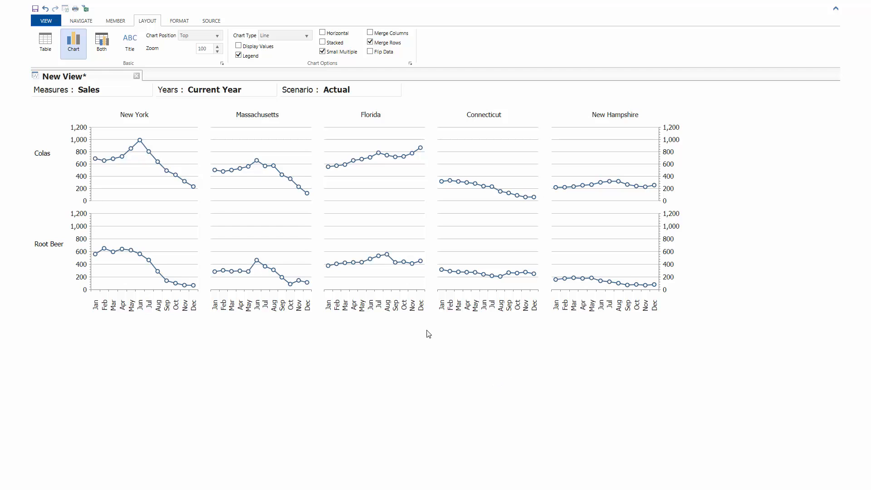
Switch the charted measure to Marketing under Total Expenses and change the chart type to Area
{"action": "mouse_move", "coordinate": [120, 162]}
{"action": "mouse_move", "coordinate": [252, 178]}
{"action": "mouse_move", "coordinate": [115, 275]}
{"action": "mouse_move", "coordinate": [265, 284]}
{"action": "double_click", "coordinate": [135, 95]}
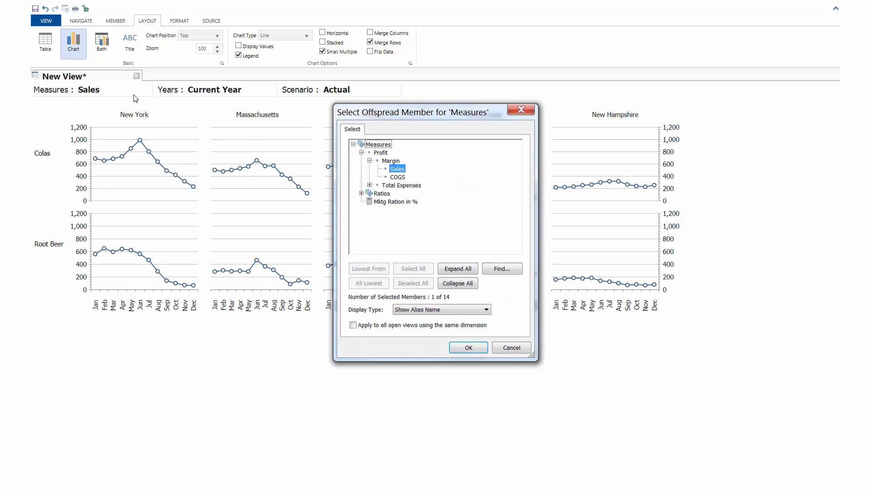
{"action": "left_click", "coordinate": [370, 186]}
{"action": "left_click", "coordinate": [399, 195]}
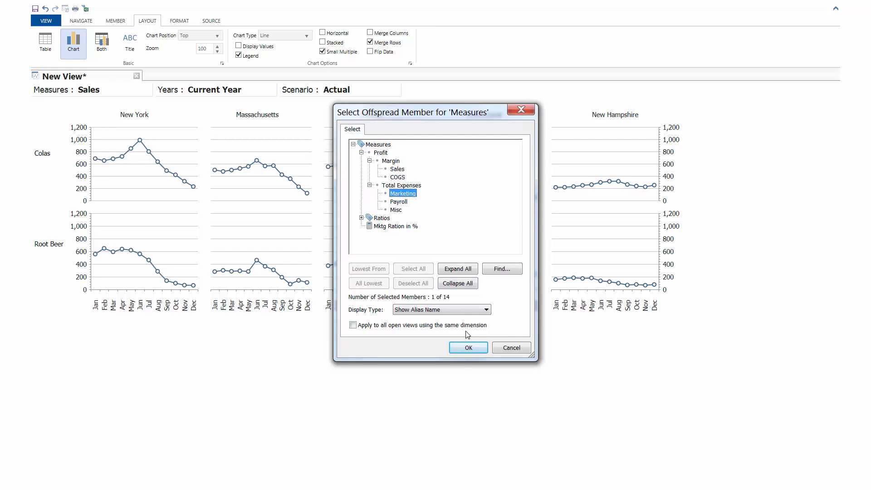
{"action": "left_click", "coordinate": [477, 349]}
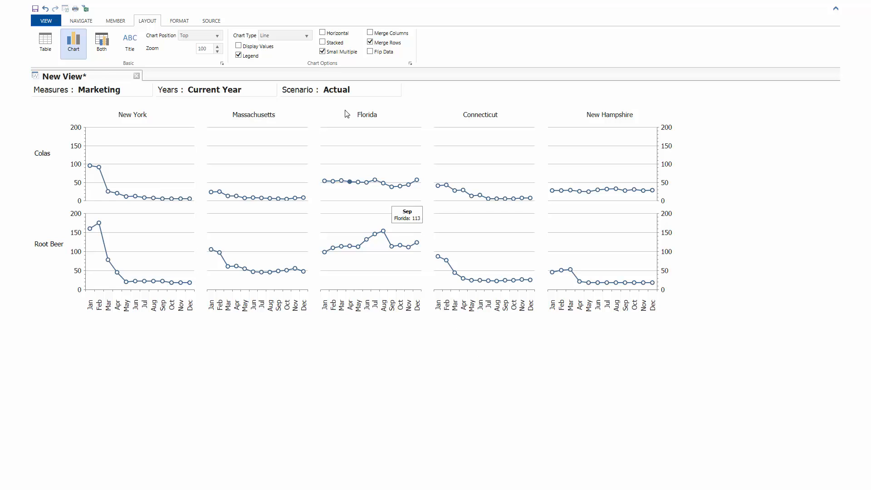
{"action": "left_click", "coordinate": [307, 36]}
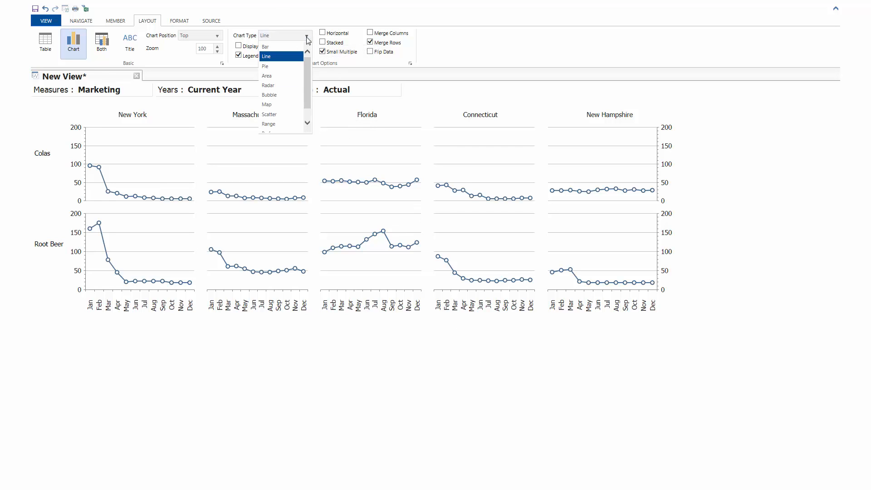
{"action": "left_click", "coordinate": [287, 77]}
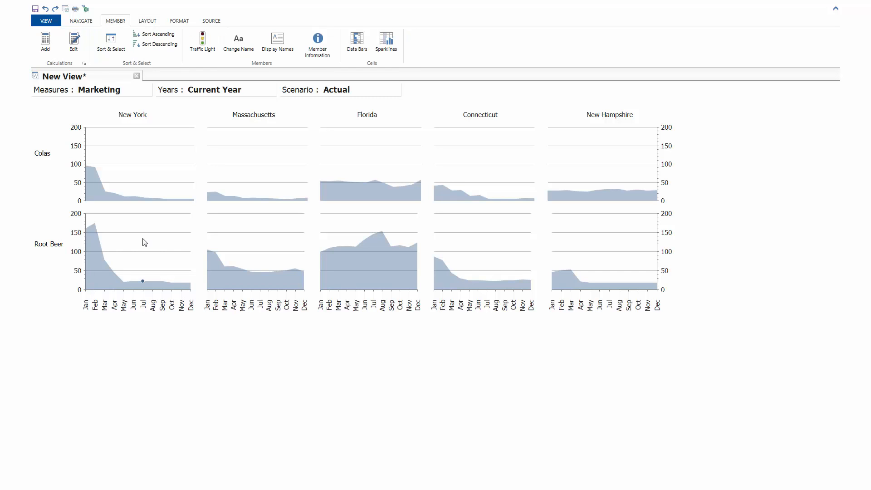
Return to the table, swap Product with Measures in the rows, and move Market out to the filters with New York
{"action": "left_click", "coordinate": [147, 20]}
{"action": "left_click", "coordinate": [44, 41]}
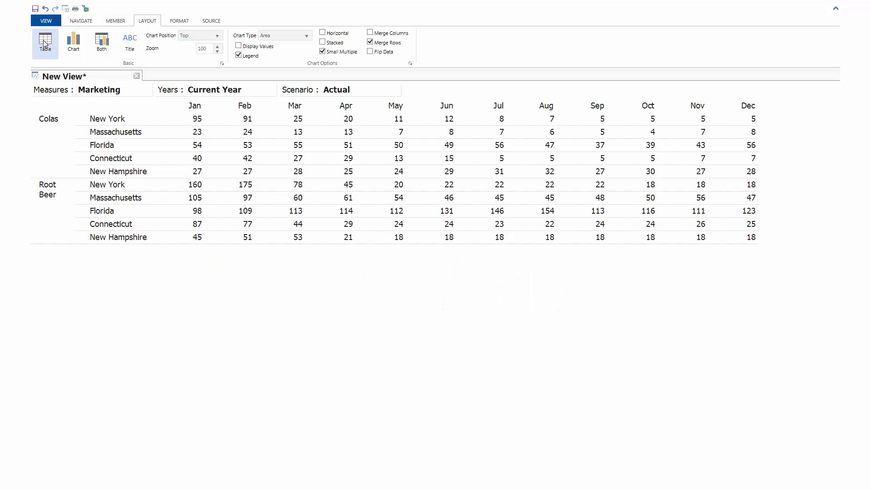
{"action": "left_click_drag", "start_coordinate": [52, 122], "coordinate": [80, 87]}
{"action": "left_click_drag", "start_coordinate": [125, 119], "coordinate": [442, 93]}
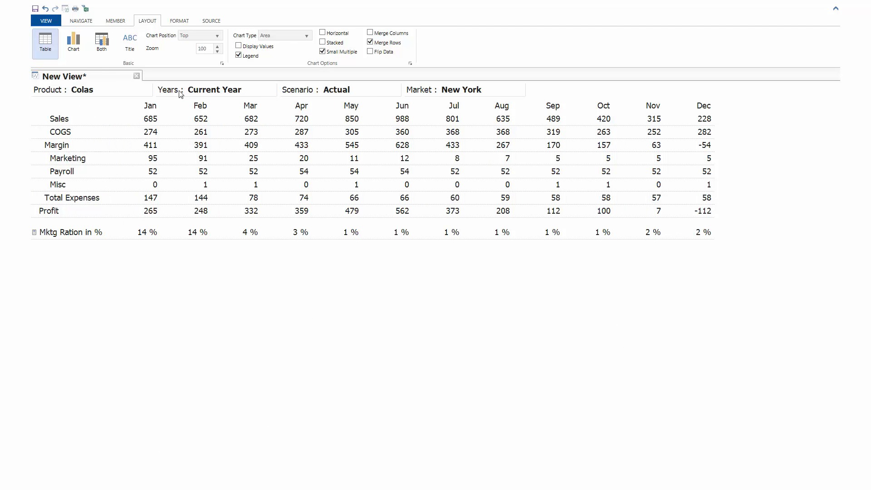
Replace the month columns with the Year and Qtr4 members of the Time dimension
{"action": "double_click", "coordinate": [165, 109]}
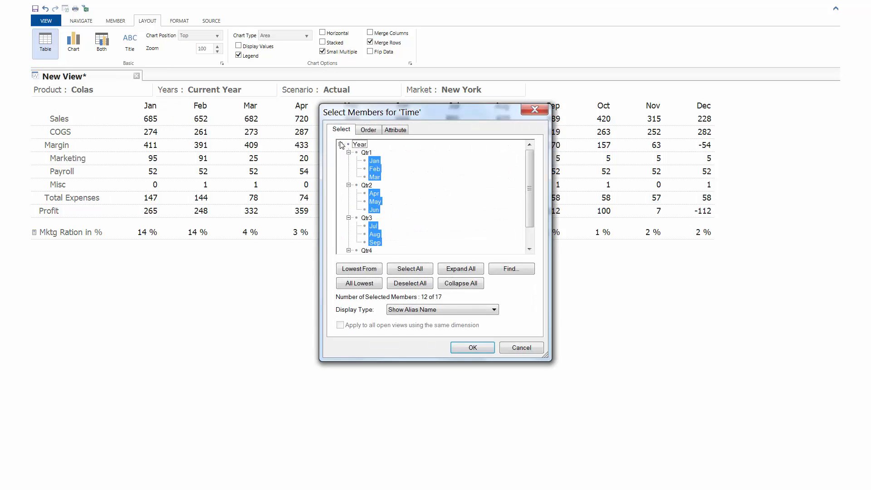
{"action": "left_click", "coordinate": [341, 144]}
{"action": "left_click", "coordinate": [341, 144]}
{"action": "left_click", "coordinate": [366, 177]}
{"action": "left_click", "coordinate": [467, 348]}
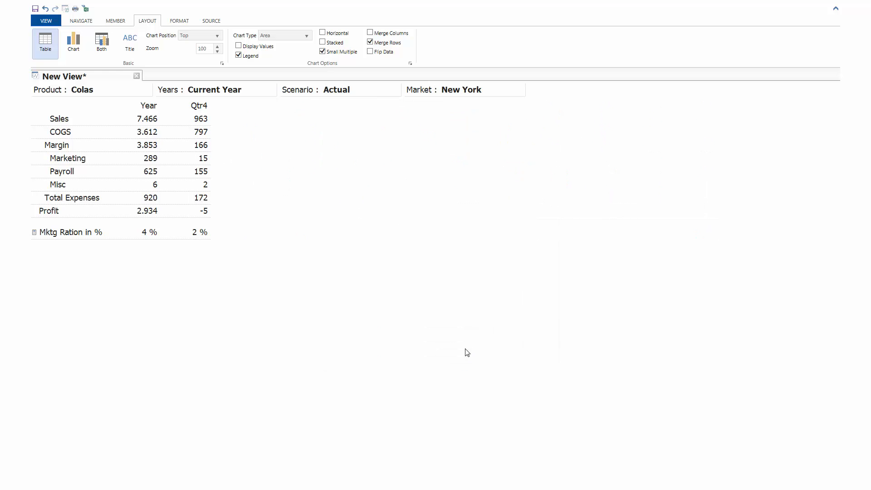
Add a sparkline named History that uses all lowest-level Time members, Jan to Dec, as its data range
{"action": "left_click", "coordinate": [116, 21]}
{"action": "left_click", "coordinate": [385, 46]}
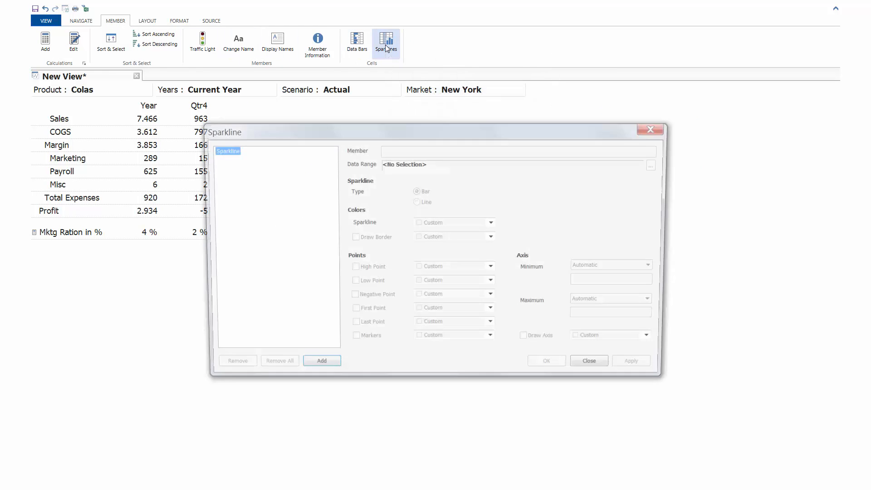
{"action": "left_click", "coordinate": [313, 368]}
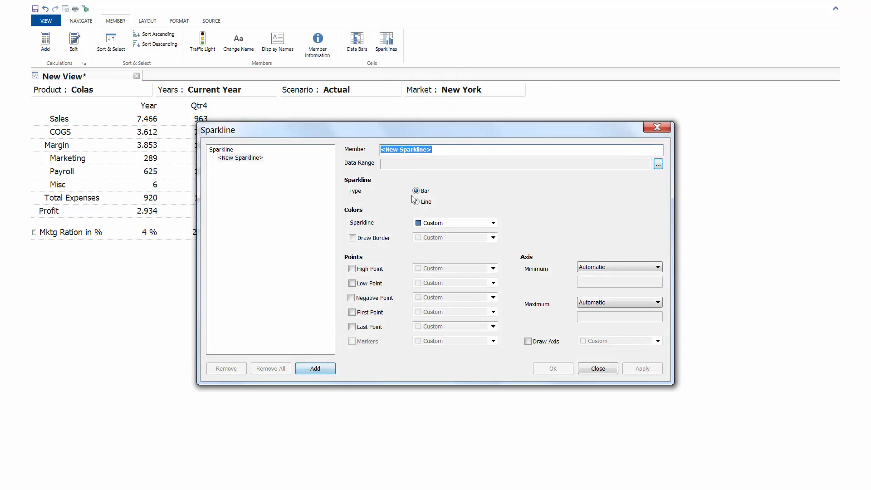
{"action": "type", "text": "History"}
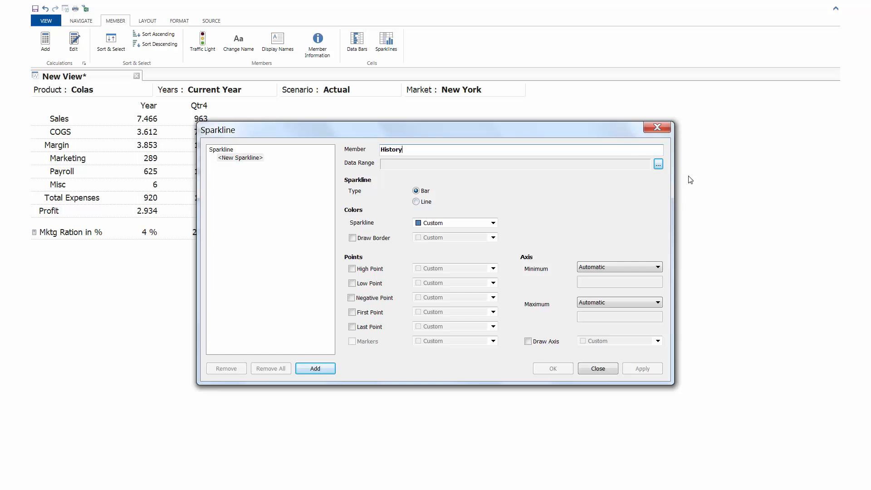
{"action": "left_click", "coordinate": [658, 164]}
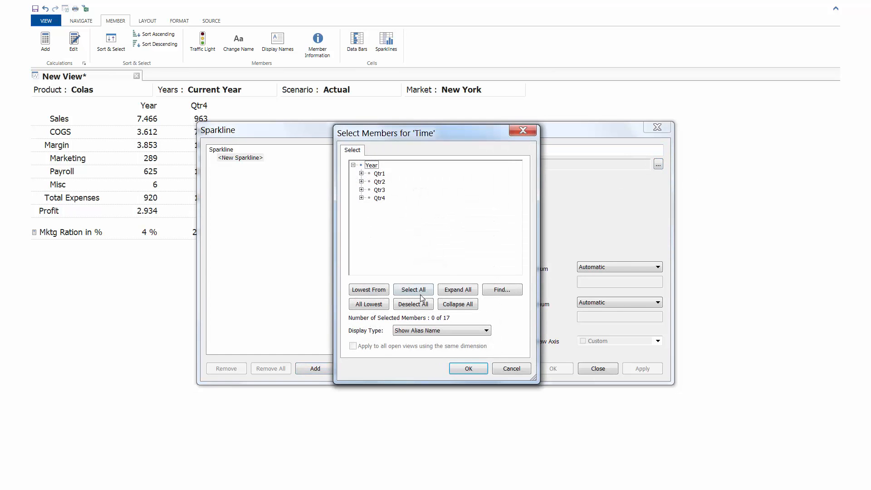
{"action": "left_click", "coordinate": [379, 304]}
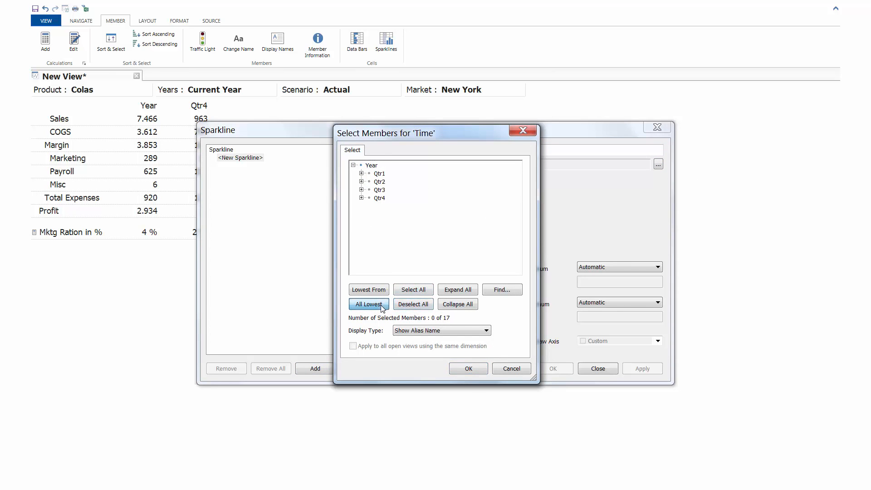
{"action": "left_click", "coordinate": [469, 368]}
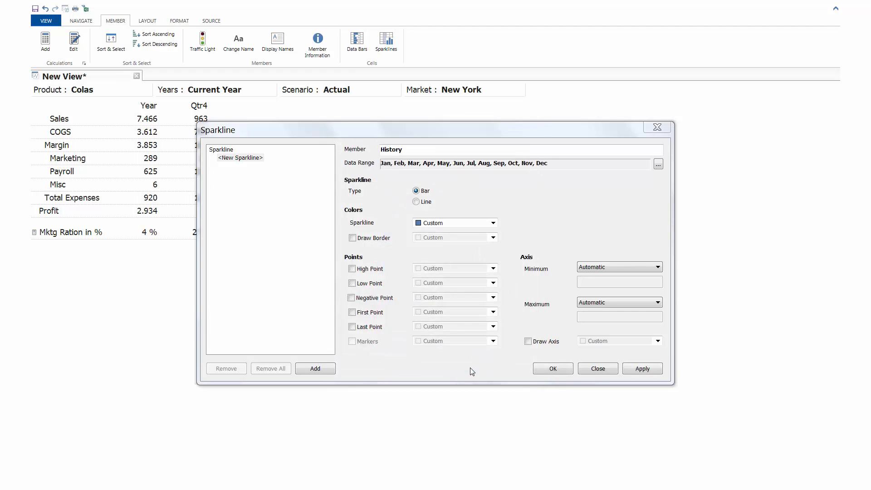
Highlight the high and low points of the History sparkline and apply it to the table
{"action": "left_click", "coordinate": [353, 268]}
{"action": "left_click", "coordinate": [352, 283]}
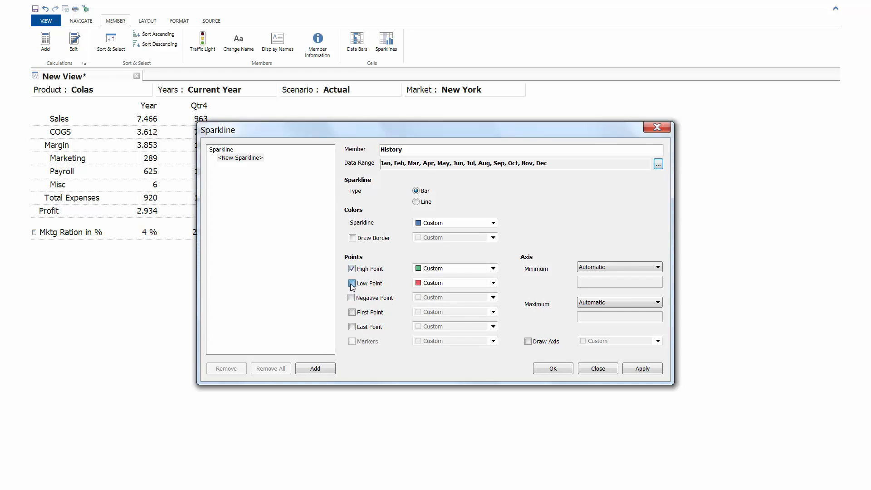
{"action": "left_click", "coordinate": [554, 367]}
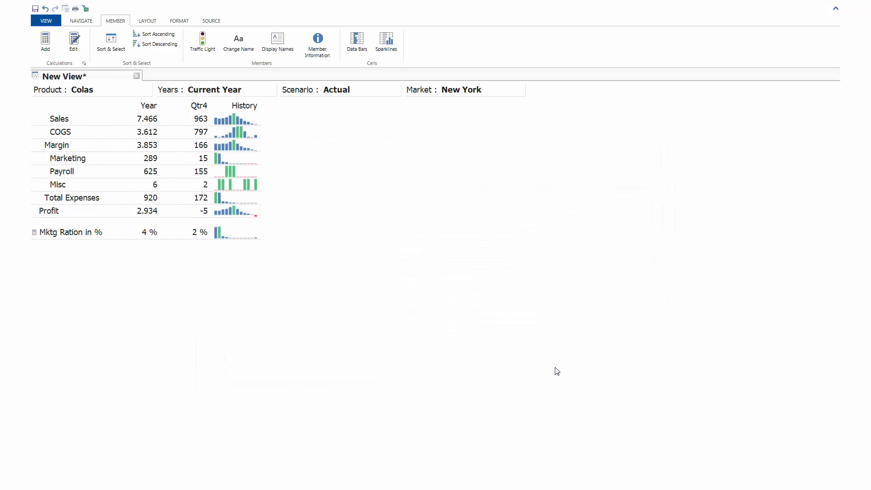
Move Scenario from the filters into the columns below Time and keep only Actual under History
{"action": "left_click_drag", "start_coordinate": [324, 90], "coordinate": [196, 110]}
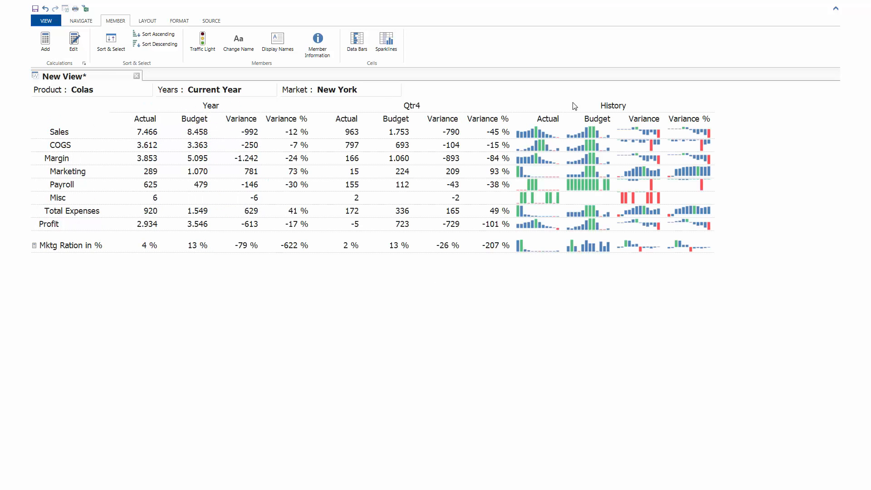
{"action": "double_click", "coordinate": [549, 119]}
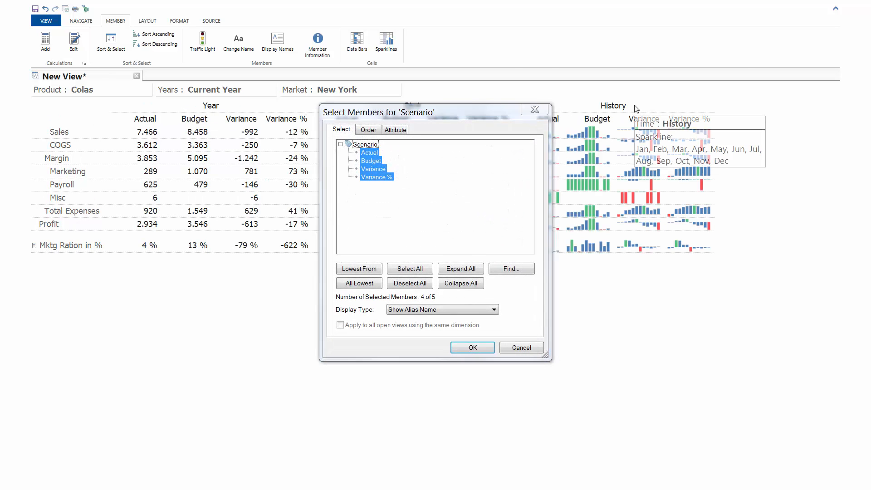
{"action": "left_click", "coordinate": [369, 152]}
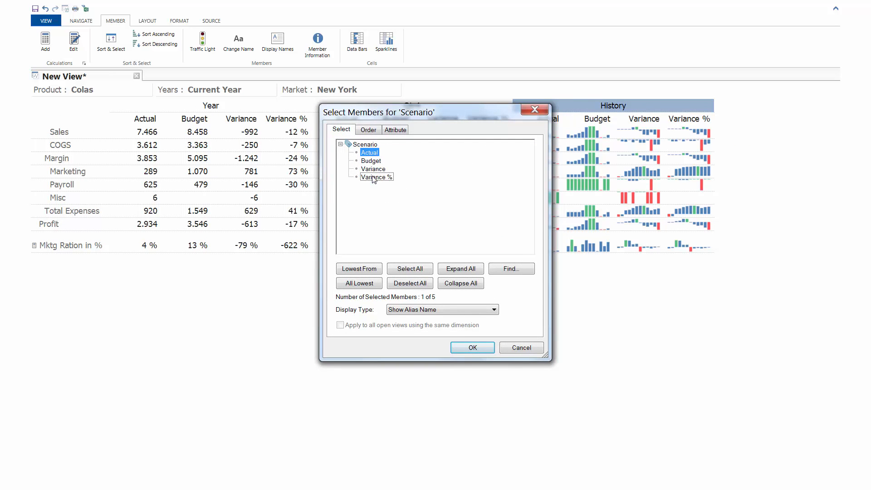
{"action": "left_click", "coordinate": [467, 348]}
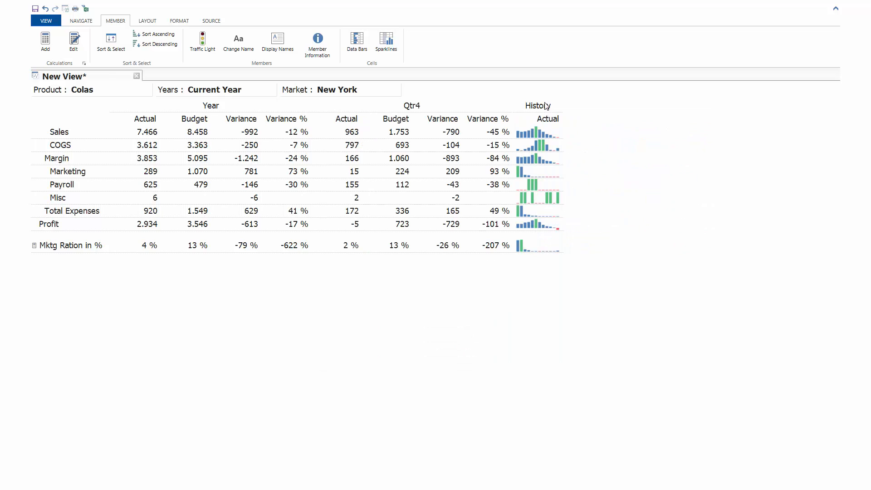
Reorder the Time columns to Qtr4, History and Year
{"action": "left_click_drag", "start_coordinate": [328, 106], "coordinate": [491, 101]}
{"action": "left_click_drag", "start_coordinate": [555, 106], "coordinate": [555, 105]}
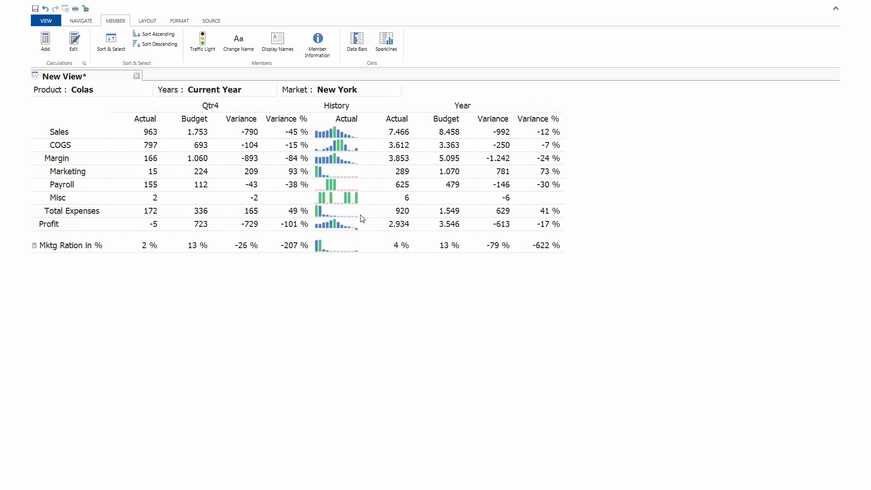
Set up data bars for the Variance member using the Variance Bar type with a bar height of 40%
{"action": "mouse_move", "coordinate": [309, 213]}
{"action": "left_click", "coordinate": [355, 41]}
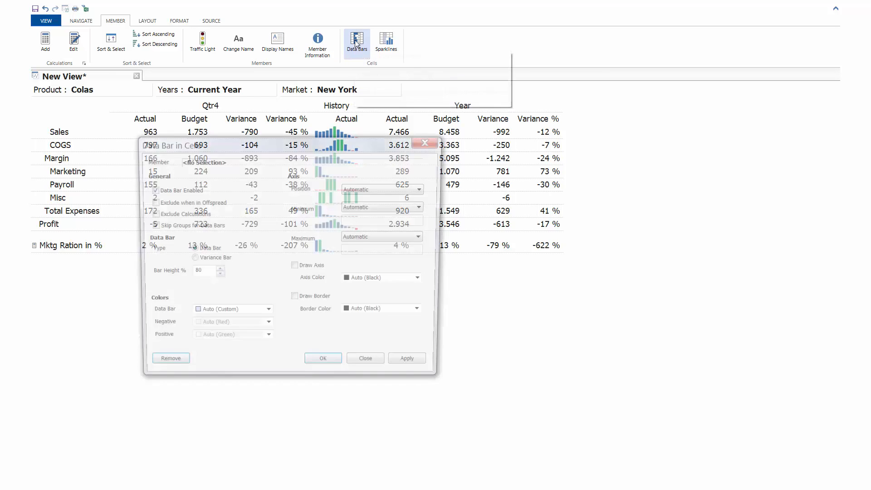
{"action": "left_click", "coordinate": [252, 121]}
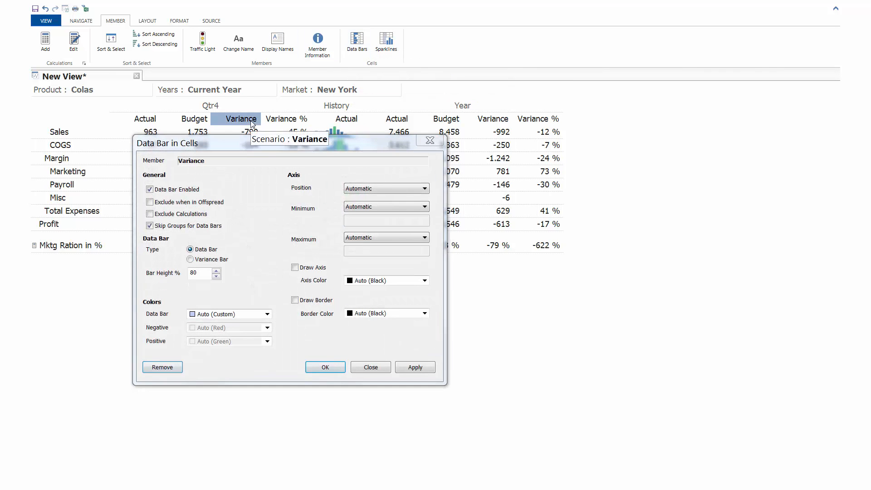
{"action": "left_click", "coordinate": [190, 259]}
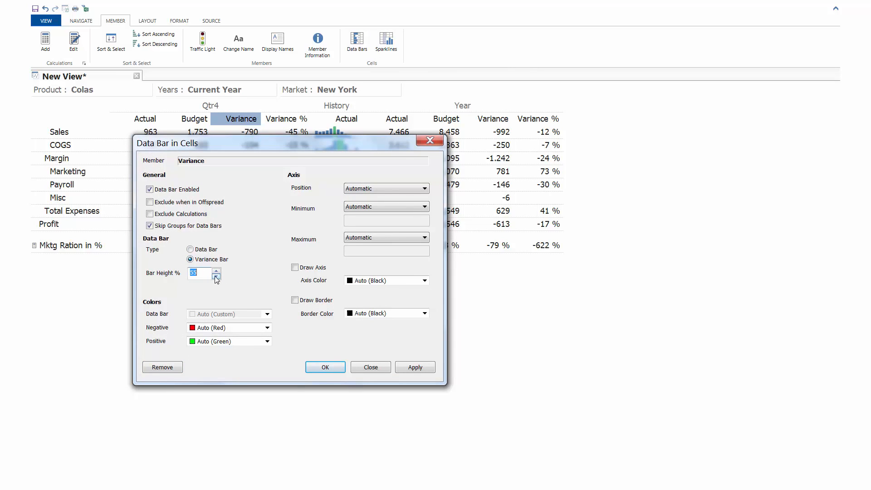
{"action": "left_click", "coordinate": [216, 277]}
Position the variance bar axis as Center in Cell, draw it in Dark Gray, and apply the bars
{"action": "left_click", "coordinate": [379, 190]}
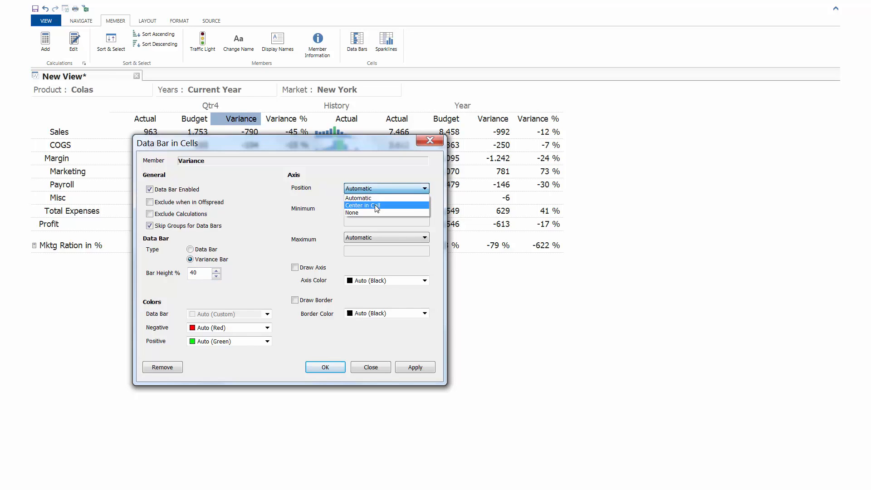
{"action": "left_click", "coordinate": [378, 202]}
{"action": "left_click", "coordinate": [294, 269]}
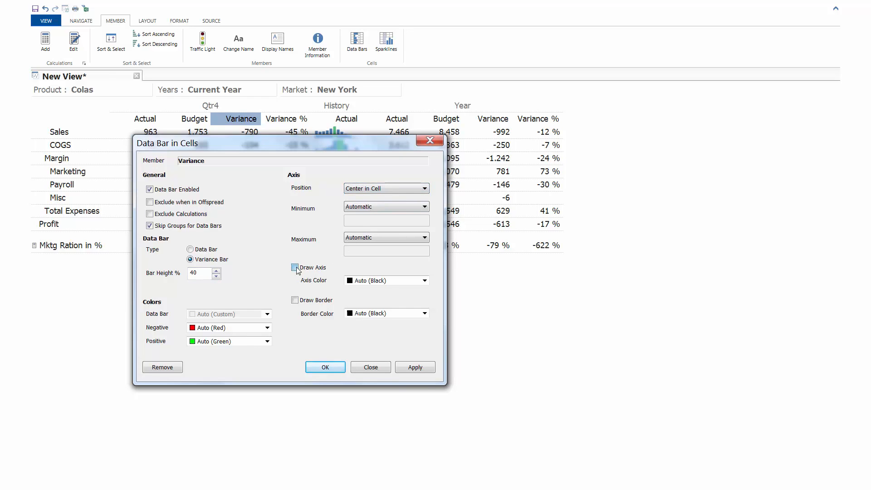
{"action": "left_click", "coordinate": [365, 281]}
{"action": "left_click", "coordinate": [367, 297]}
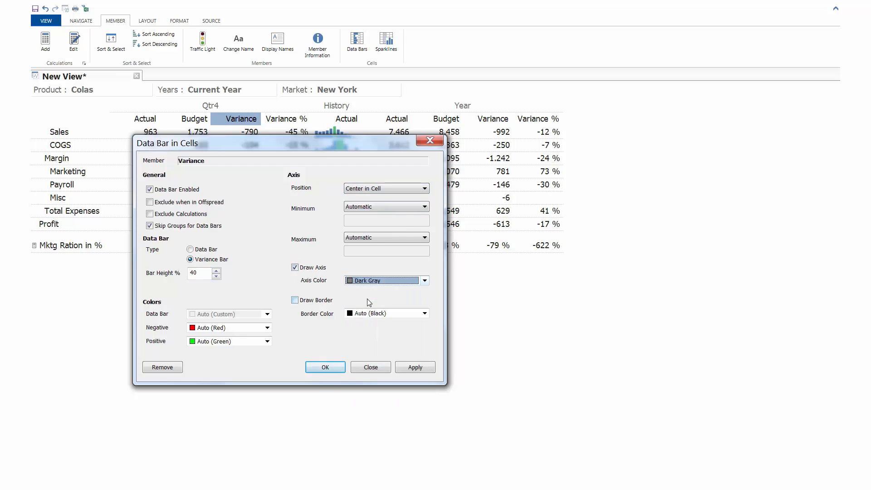
{"action": "left_click", "coordinate": [325, 366]}
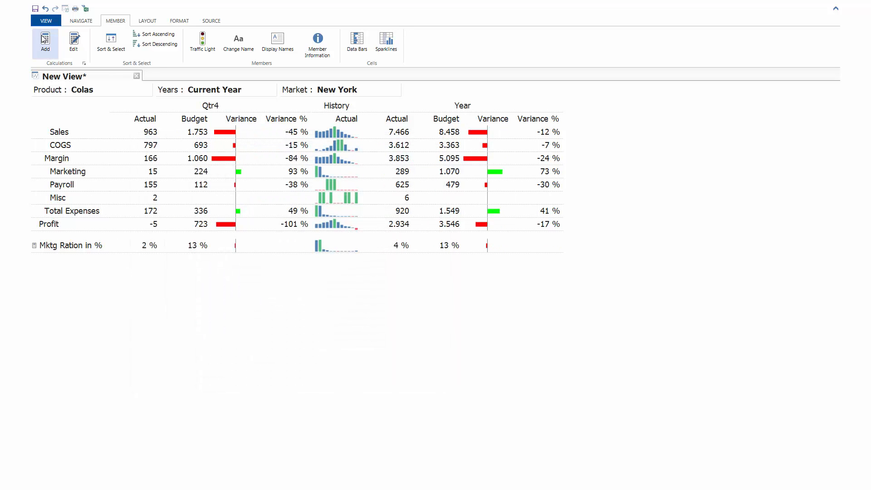
Save the view in My Items under the name Marketing Expense Analysis
{"action": "left_click", "coordinate": [36, 9]}
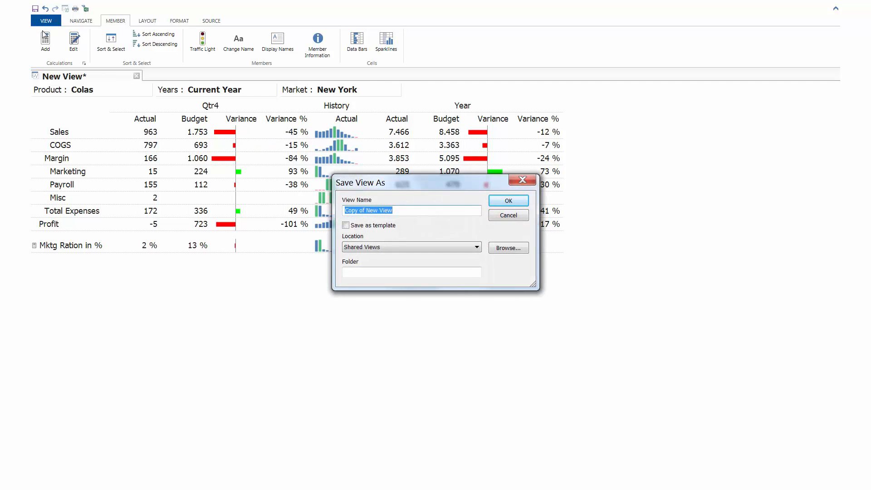
{"action": "type", "text": "Marketing Expense Analysis"}
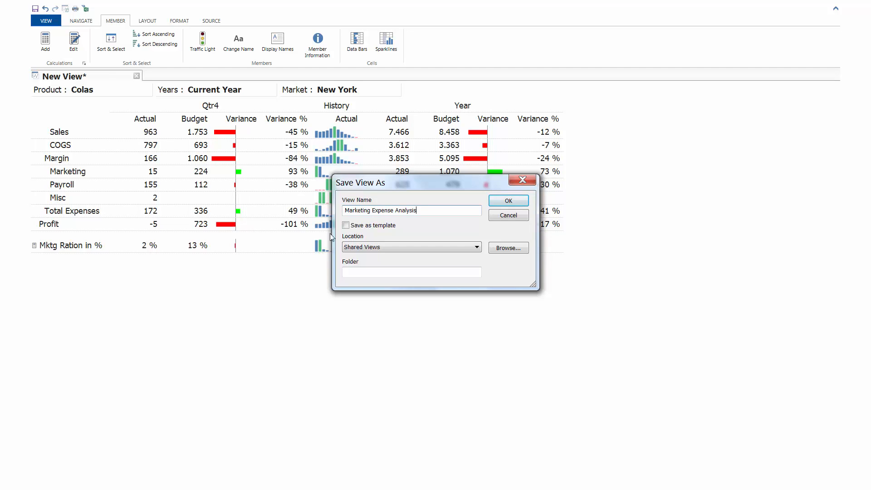
{"action": "left_click", "coordinate": [354, 247]}
{"action": "left_click", "coordinate": [372, 264]}
{"action": "left_click", "coordinate": [507, 201]}
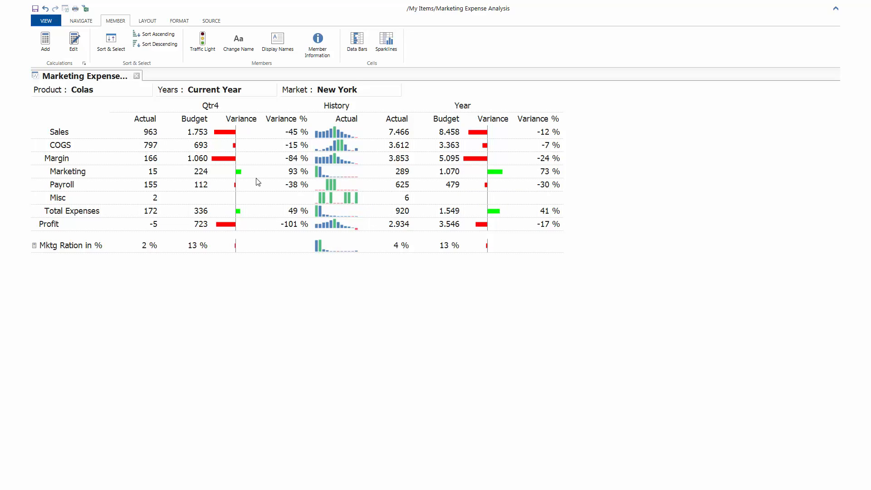
Change the Market filter to East
{"action": "left_click", "coordinate": [351, 91]}
{"action": "left_click", "coordinate": [388, 170]}
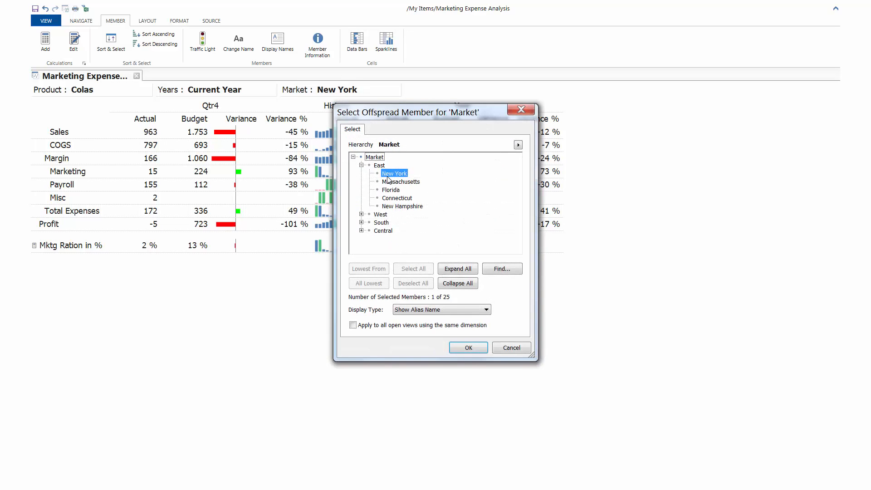
{"action": "left_click", "coordinate": [379, 166]}
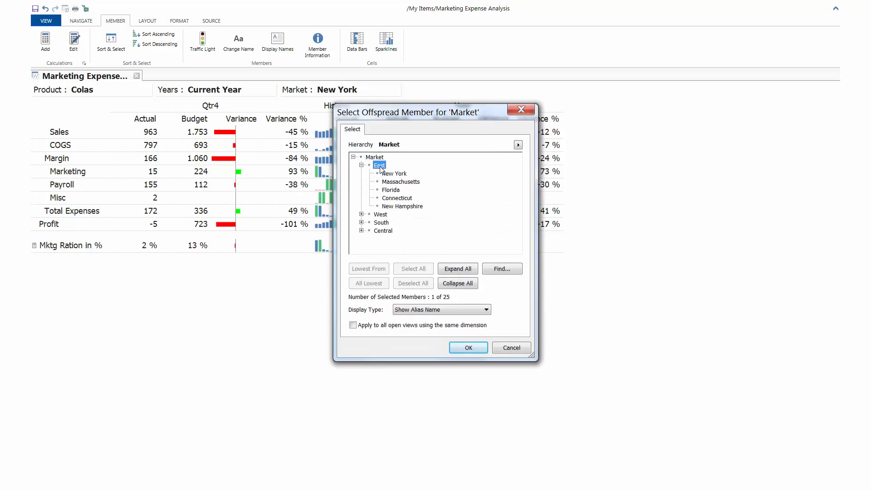
{"action": "left_click", "coordinate": [461, 346]}
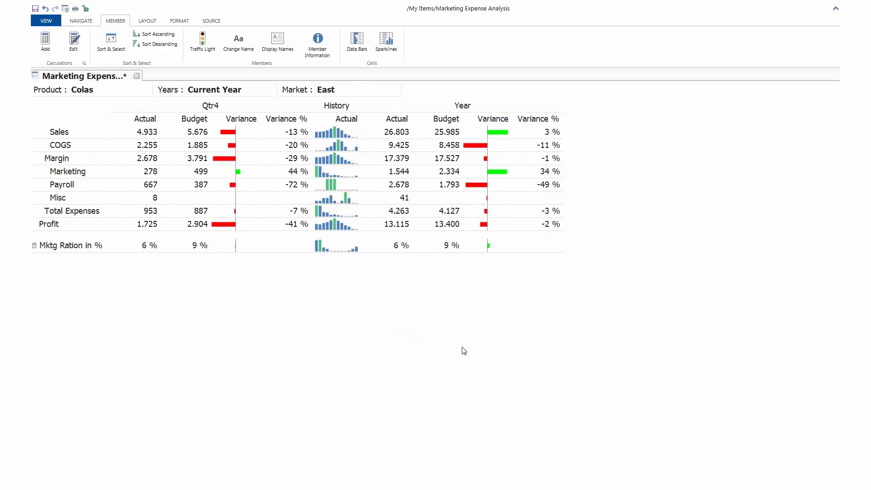
Switch the Product filter to Cream Soda to view its figures and set it back to Colas
{"action": "left_click", "coordinate": [89, 95]}
{"action": "left_click", "coordinate": [391, 183]}
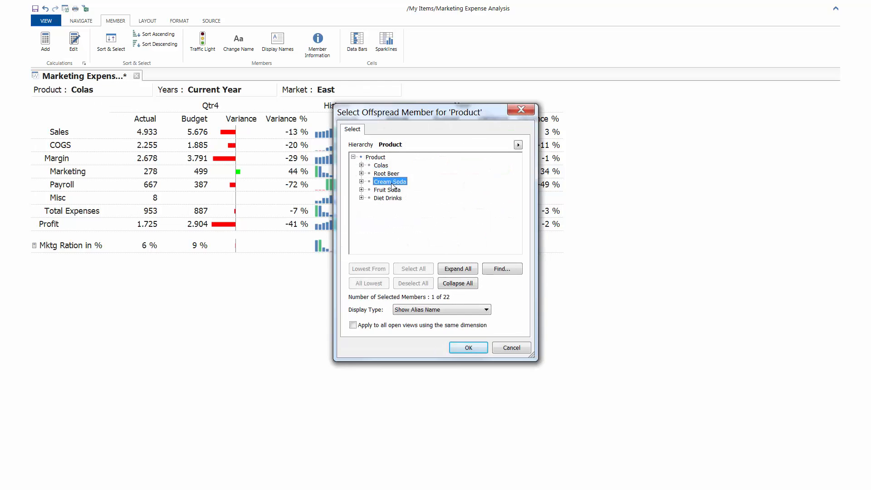
{"action": "left_click", "coordinate": [461, 348]}
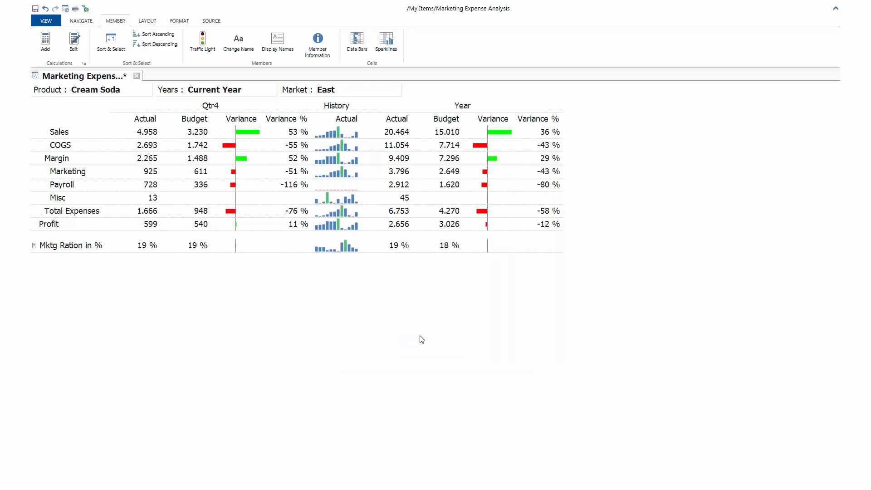
{"action": "left_click", "coordinate": [122, 94]}
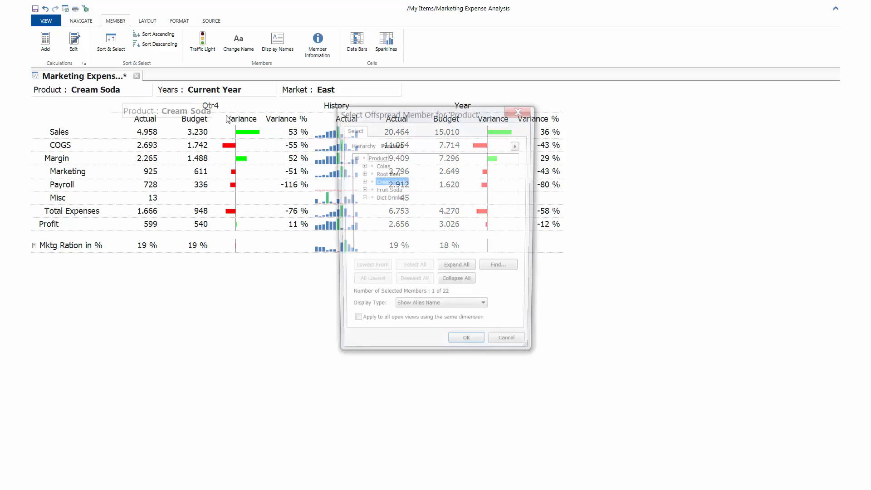
{"action": "left_click", "coordinate": [381, 165]}
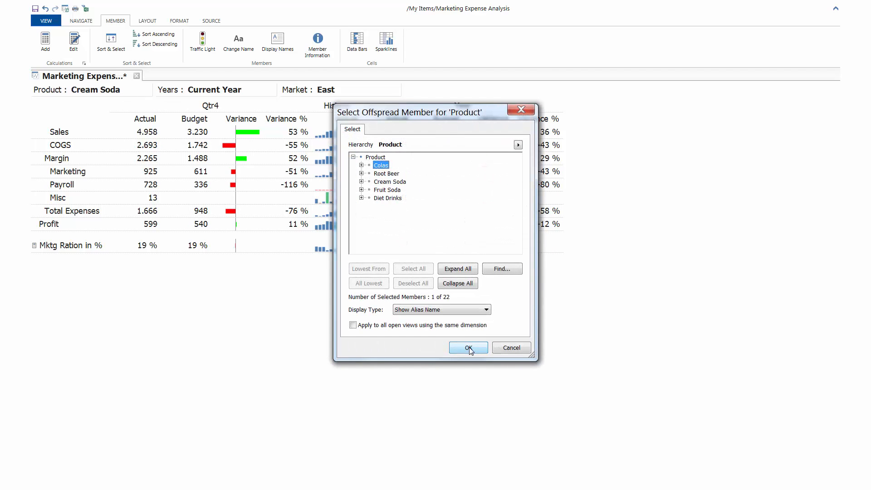
{"action": "left_click", "coordinate": [468, 347]}
Give the view the title Marketing Expense Analysis and show it above the table
{"action": "left_click", "coordinate": [147, 21]}
{"action": "left_click", "coordinate": [129, 43]}
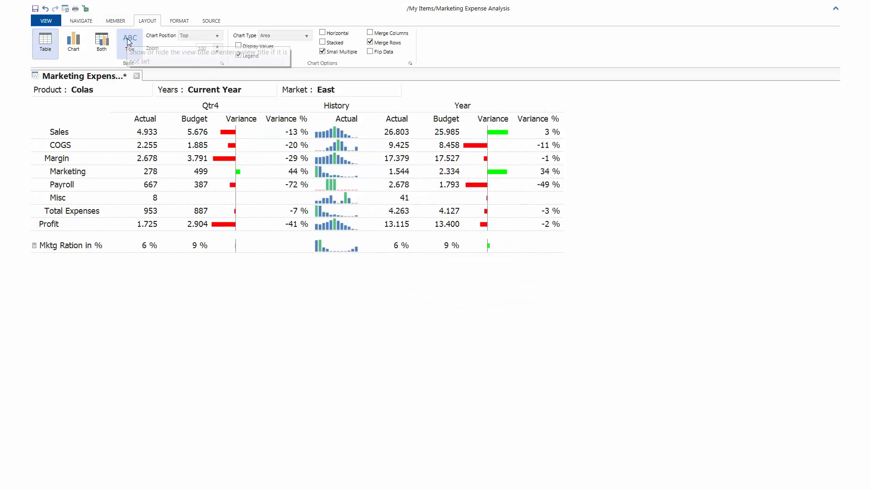
{"action": "left_click", "coordinate": [402, 285]}
{"action": "type", "text": "Marketing Expe"}
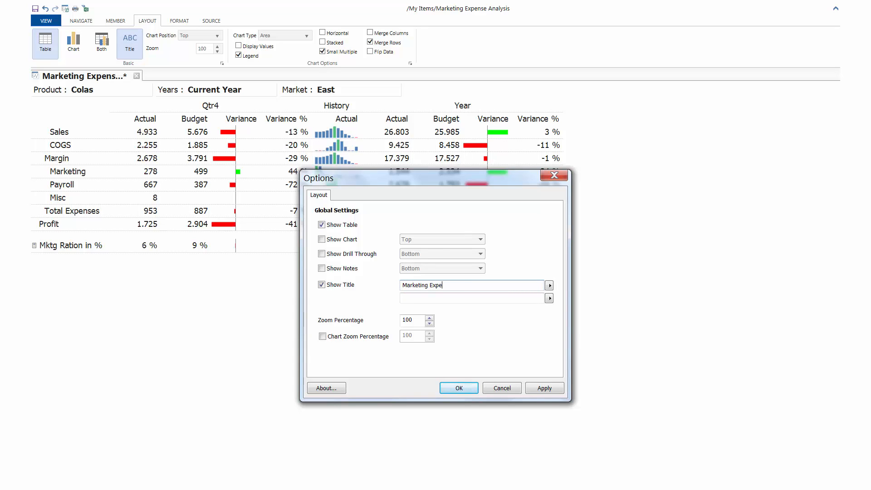
{"action": "type", "text": "nse Analysi"}
{"action": "left_click", "coordinate": [458, 387]}
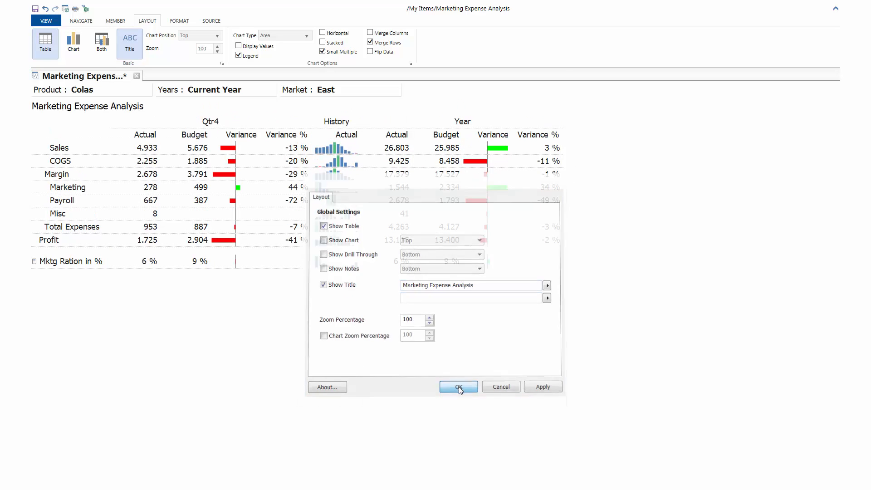
Format the main title style as bold, dark green text at font size 14
{"action": "left_click", "coordinate": [180, 21]}
{"action": "left_click", "coordinate": [40, 40]}
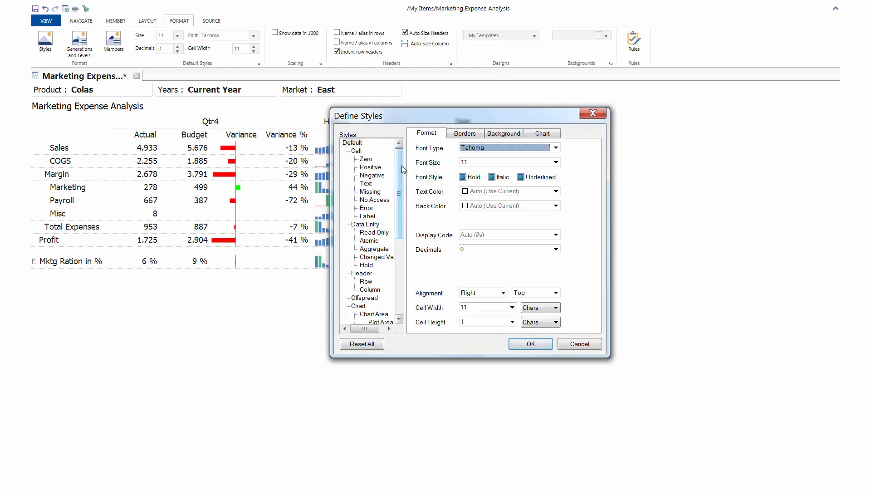
{"action": "left_click_drag", "start_coordinate": [400, 172], "coordinate": [399, 275]}
{"action": "left_click", "coordinate": [382, 274]}
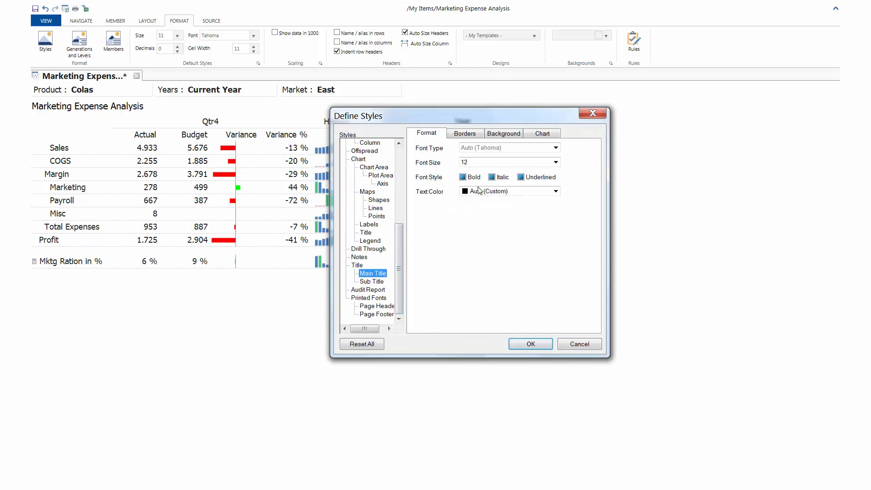
{"action": "left_click", "coordinate": [484, 191]}
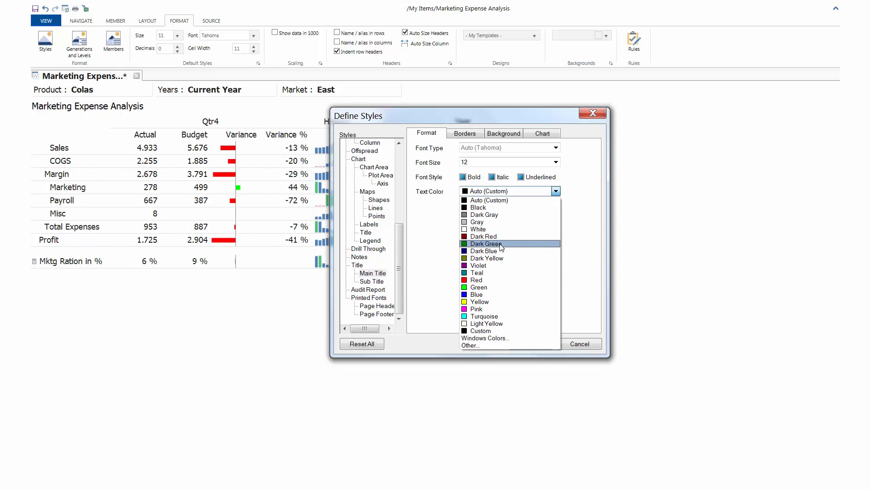
{"action": "left_click", "coordinate": [485, 243]}
{"action": "left_click", "coordinate": [463, 177]}
{"action": "left_click", "coordinate": [555, 162]}
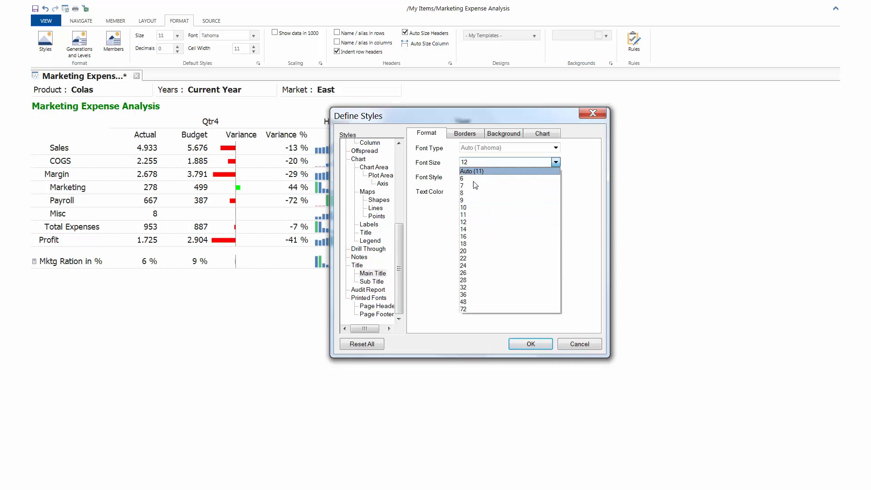
{"action": "left_click", "coordinate": [475, 229]}
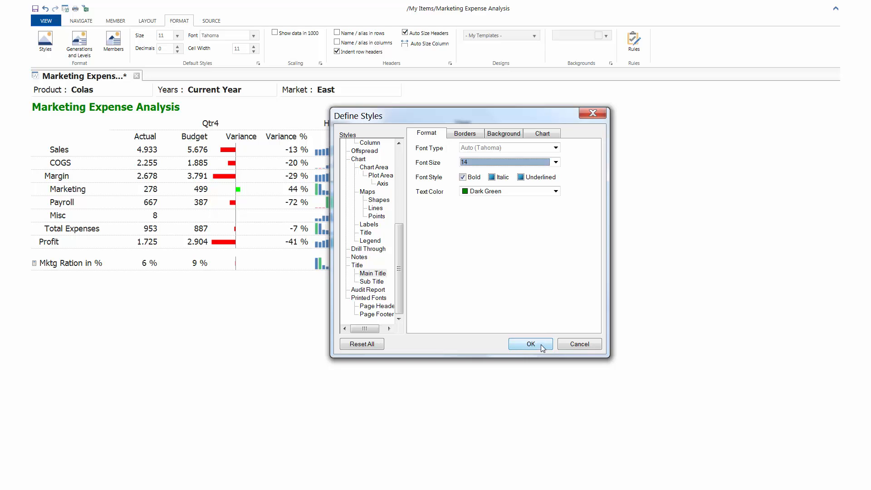
{"action": "left_click", "coordinate": [530, 343]}
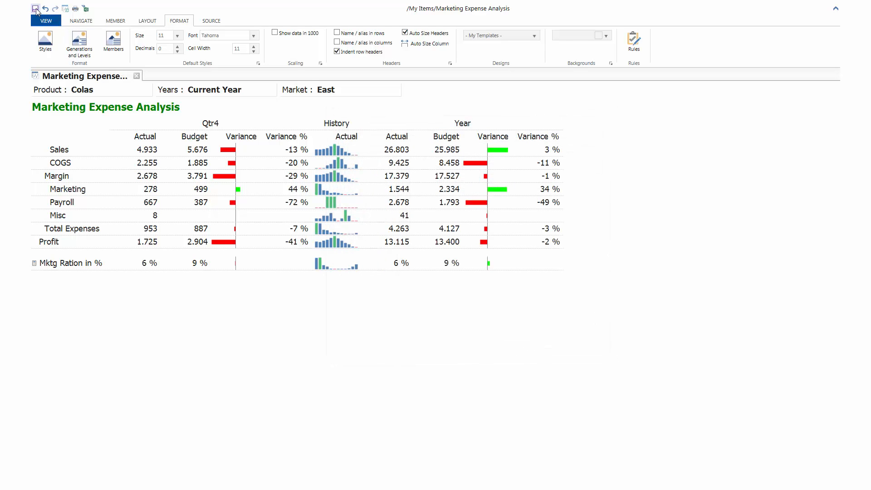
Preview the printout of the view as displayed on screen and close the preview
{"action": "left_click", "coordinate": [75, 9]}
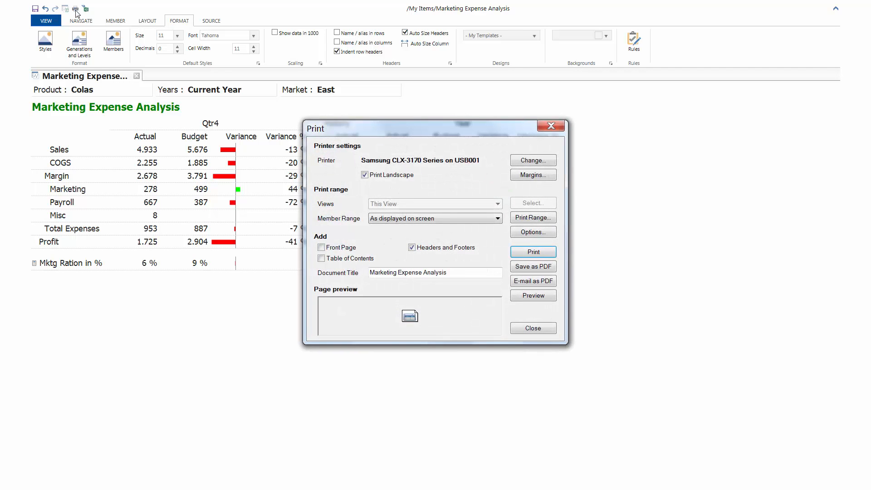
{"action": "left_click", "coordinate": [533, 295]}
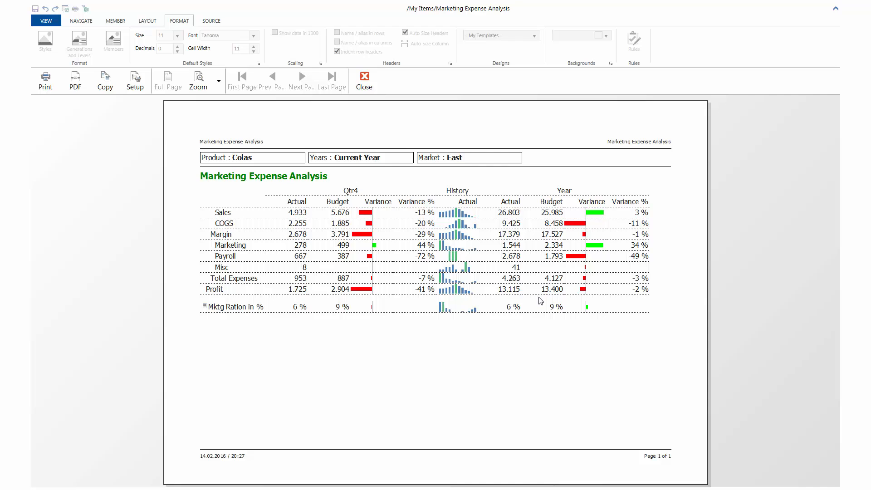
{"action": "left_click", "coordinate": [370, 84]}
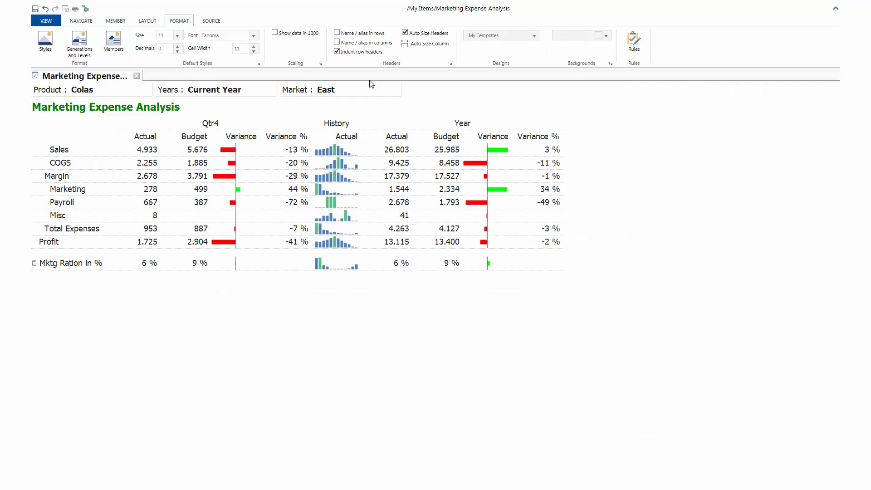
Set printing to follow the print range and include Colas and Root Beer as its Product members
{"action": "left_click", "coordinate": [75, 9]}
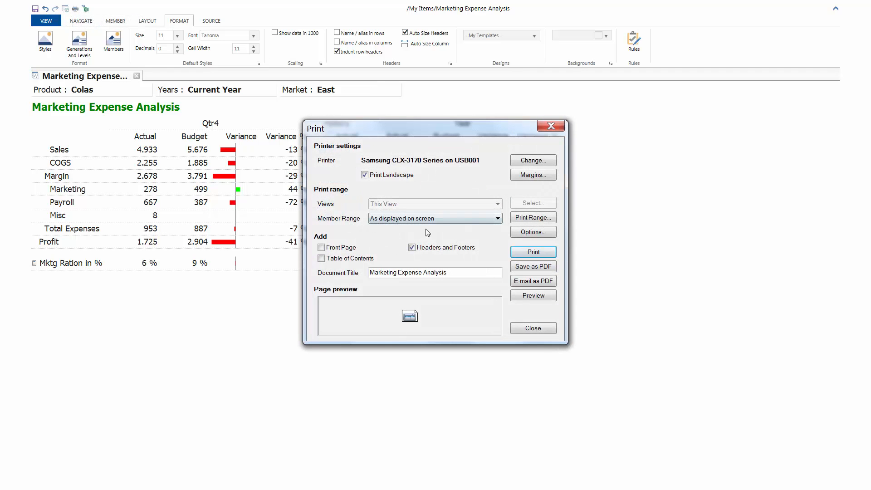
{"action": "left_click", "coordinate": [430, 219]}
{"action": "left_click", "coordinate": [431, 235]}
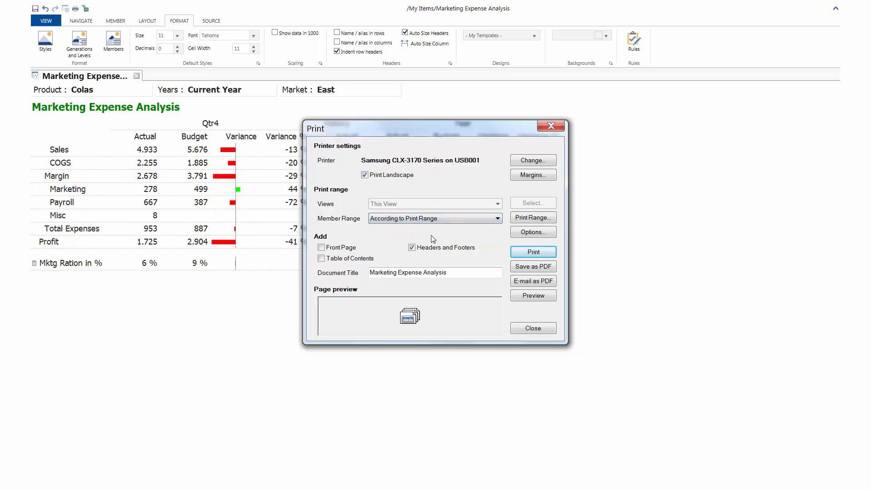
{"action": "left_click", "coordinate": [526, 217]}
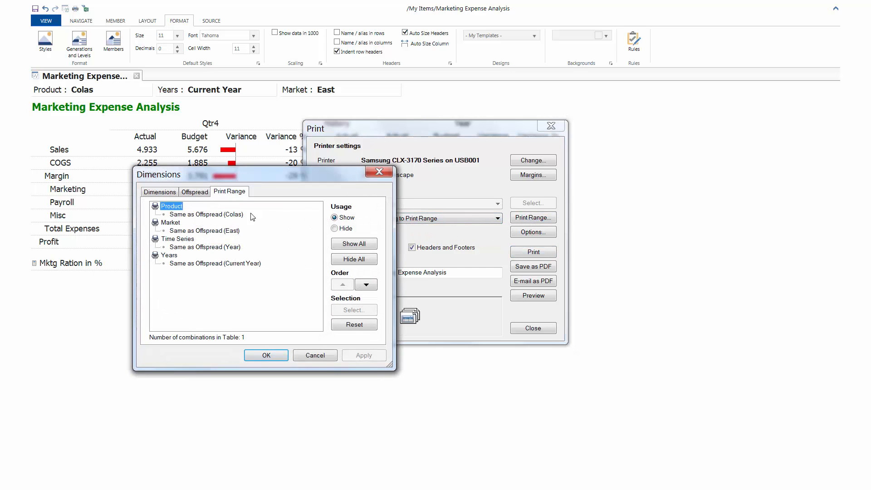
{"action": "double_click", "coordinate": [227, 216]}
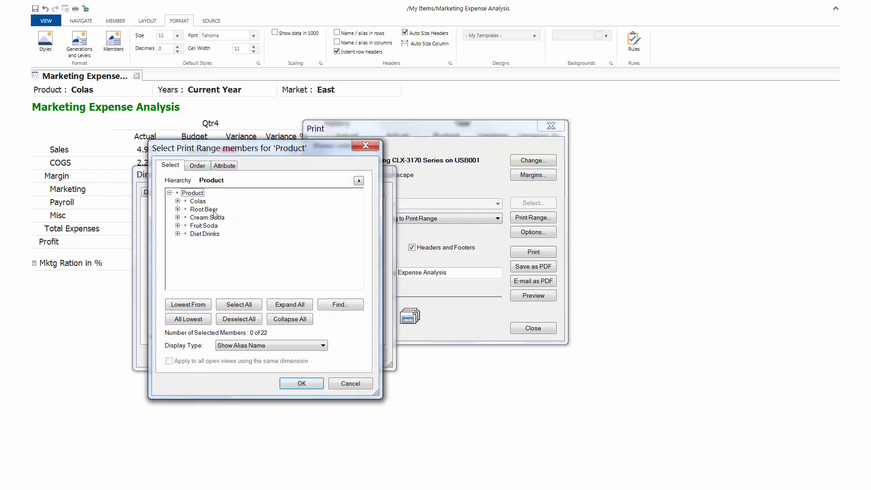
{"action": "left_click", "coordinate": [202, 209], "text": "ctrl"}
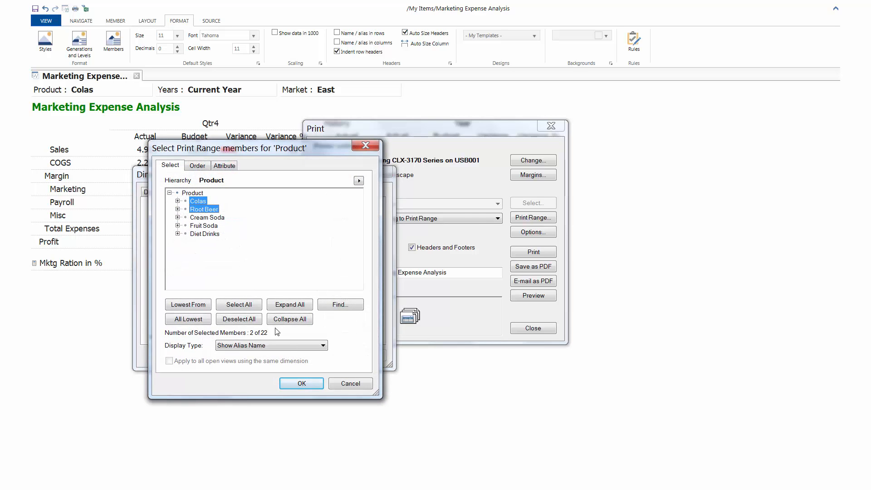
{"action": "left_click", "coordinate": [301, 384]}
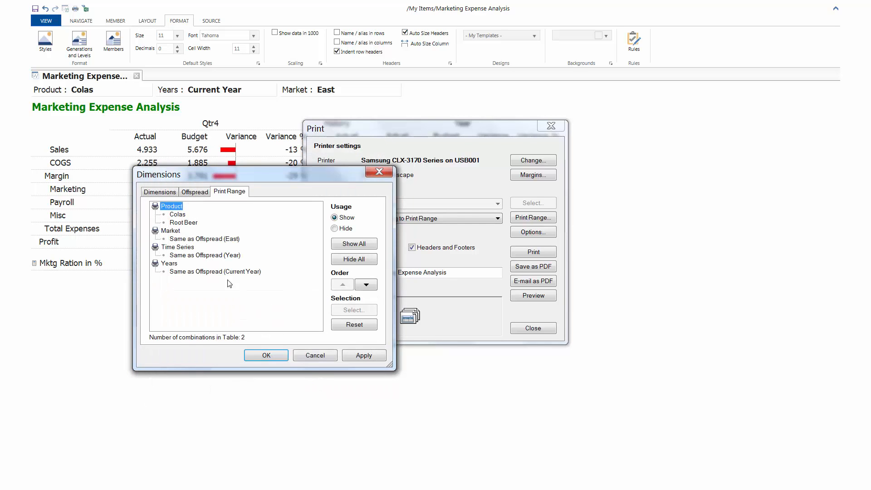
Include New York, Massachusetts and Florida as Market members of the print range and apply it
{"action": "double_click", "coordinate": [203, 239]}
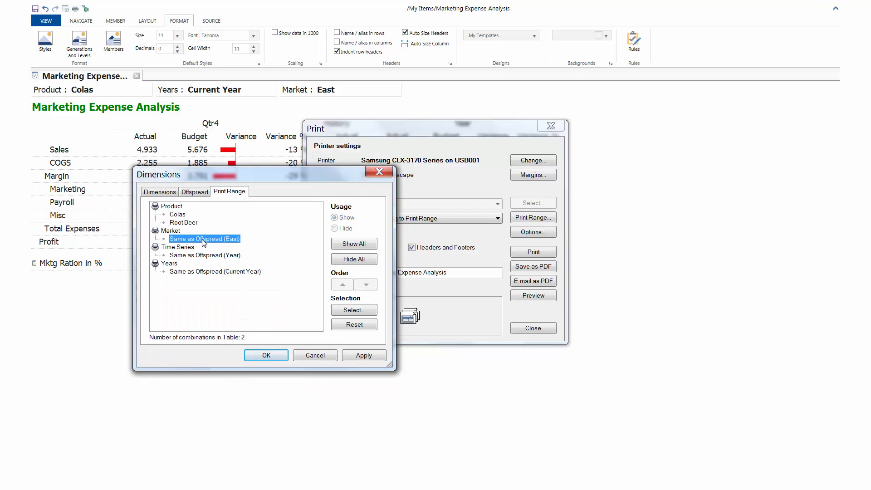
{"action": "left_click", "coordinate": [178, 201]}
{"action": "left_click", "coordinate": [211, 209]}
{"action": "left_click", "coordinate": [215, 217], "text": "ctrl"}
{"action": "left_click", "coordinate": [213, 225], "text": "ctrl"}
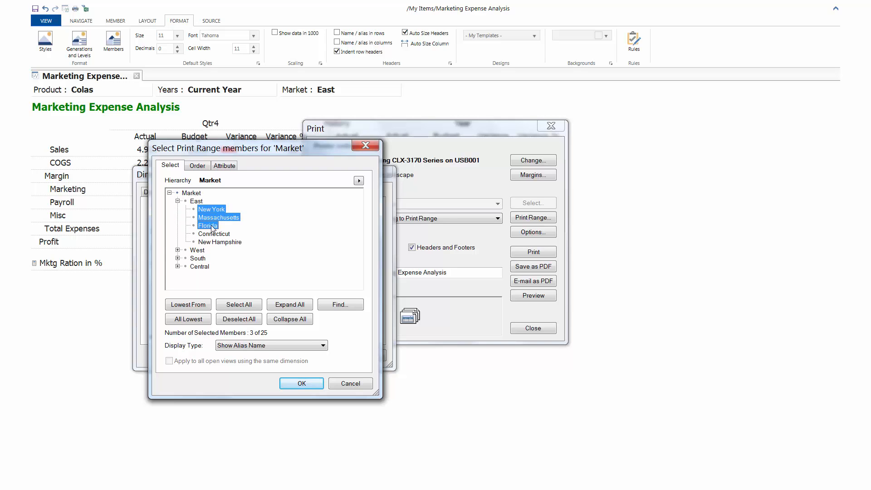
{"action": "left_click", "coordinate": [313, 385]}
{"action": "left_click", "coordinate": [271, 355]}
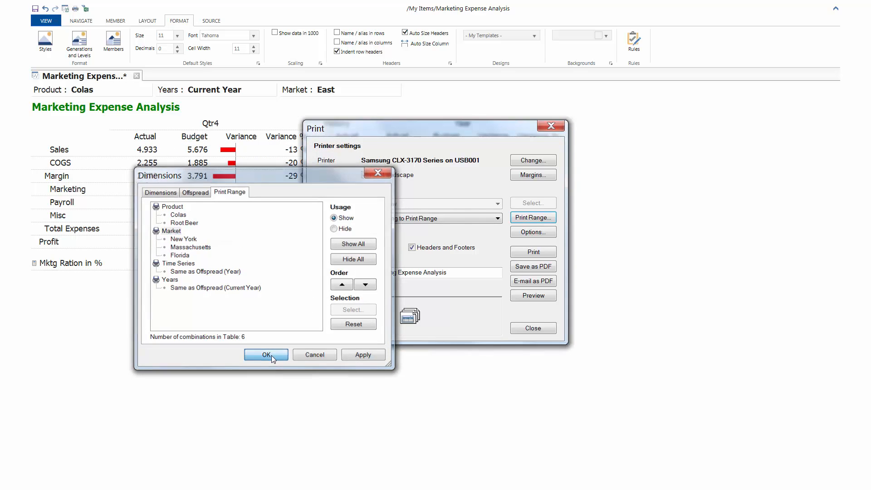
Add a front page to the printout and save it as a PDF
{"action": "left_click", "coordinate": [322, 247]}
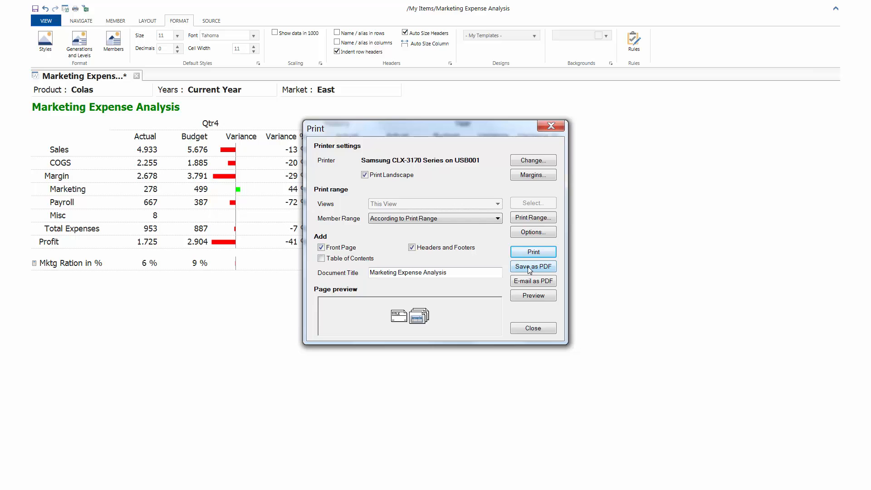
{"action": "left_click", "coordinate": [530, 266]}
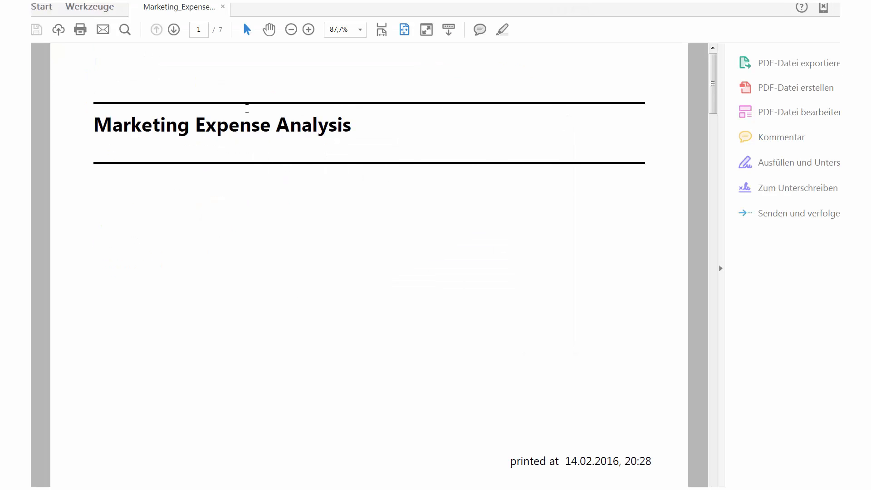
Page through the exported PDF to its last page, examining the report for each product and market
{"action": "left_click", "coordinate": [174, 30]}
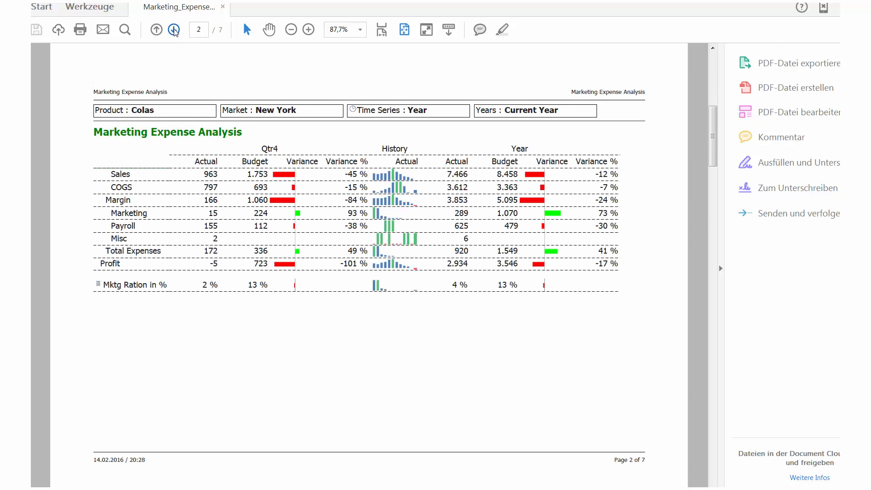
{"action": "left_click", "coordinate": [174, 30]}
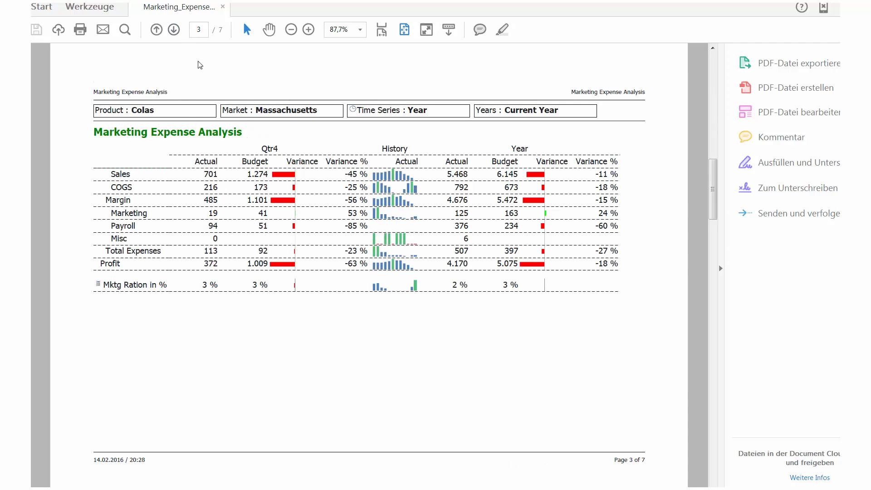
{"action": "left_click", "coordinate": [174, 30]}
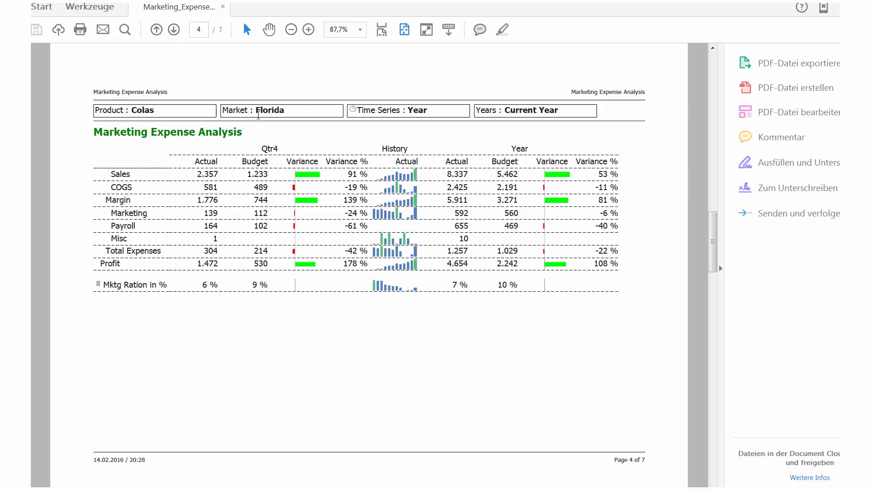
{"action": "left_click", "coordinate": [173, 30]}
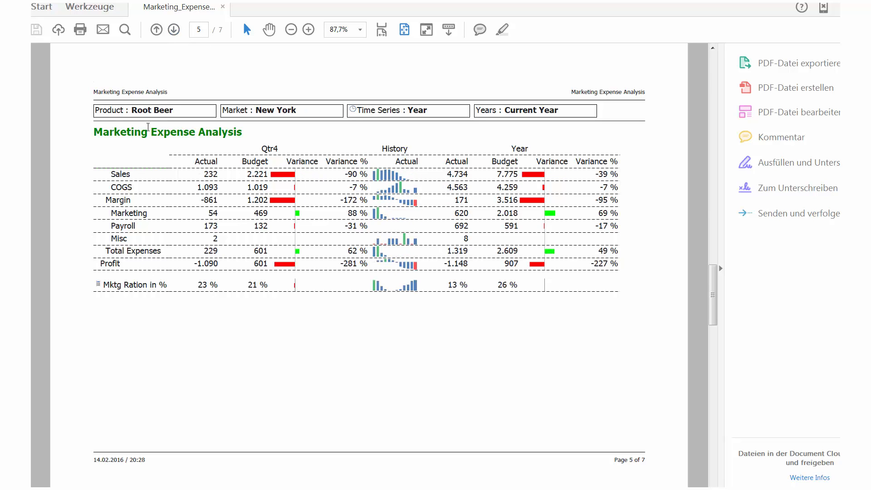
{"action": "left_click", "coordinate": [174, 30]}
{"action": "left_click", "coordinate": [174, 30]}
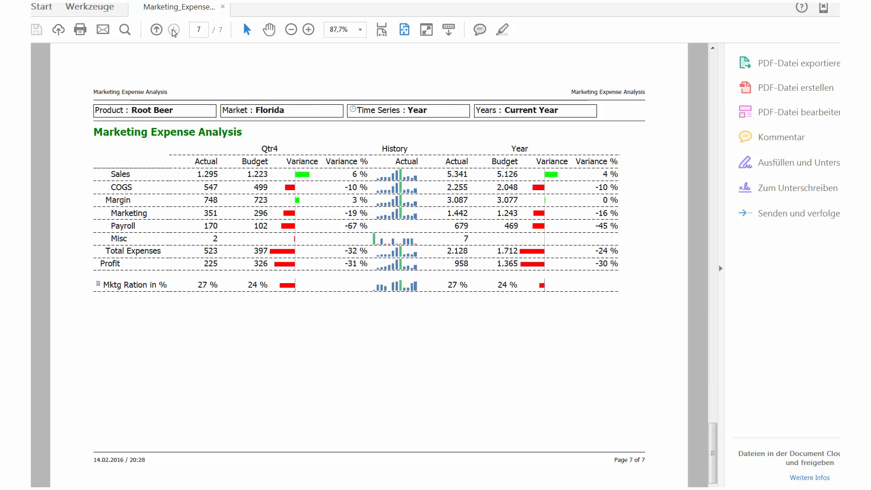